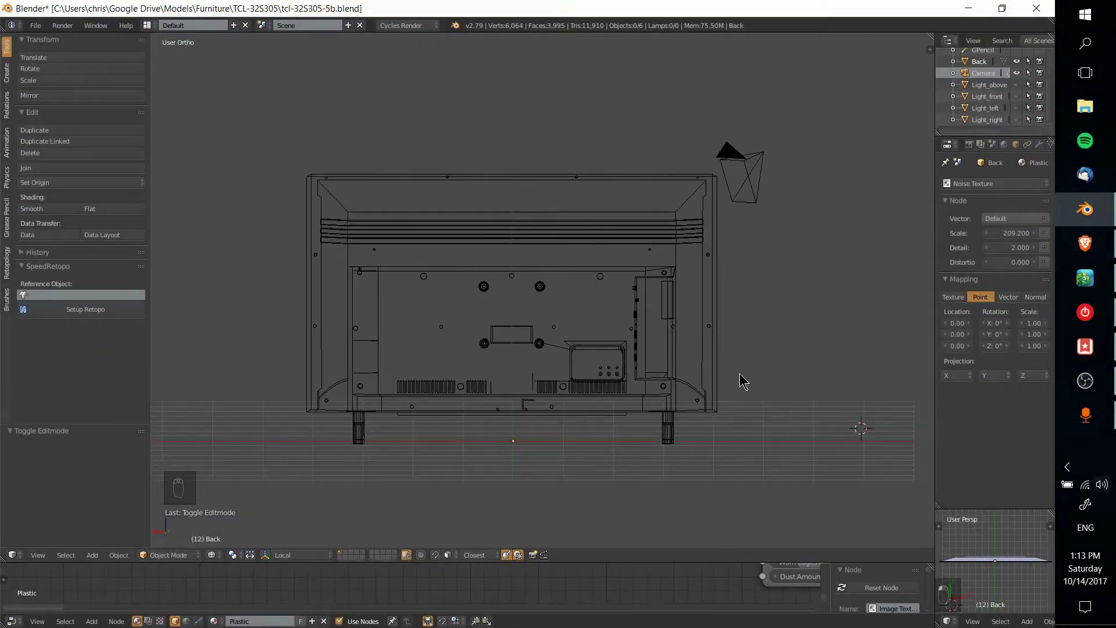
- Set the orthographic back view of the TV and open the Back mesh for editing with nothing selected
scroll(744, 381, "down", 2)
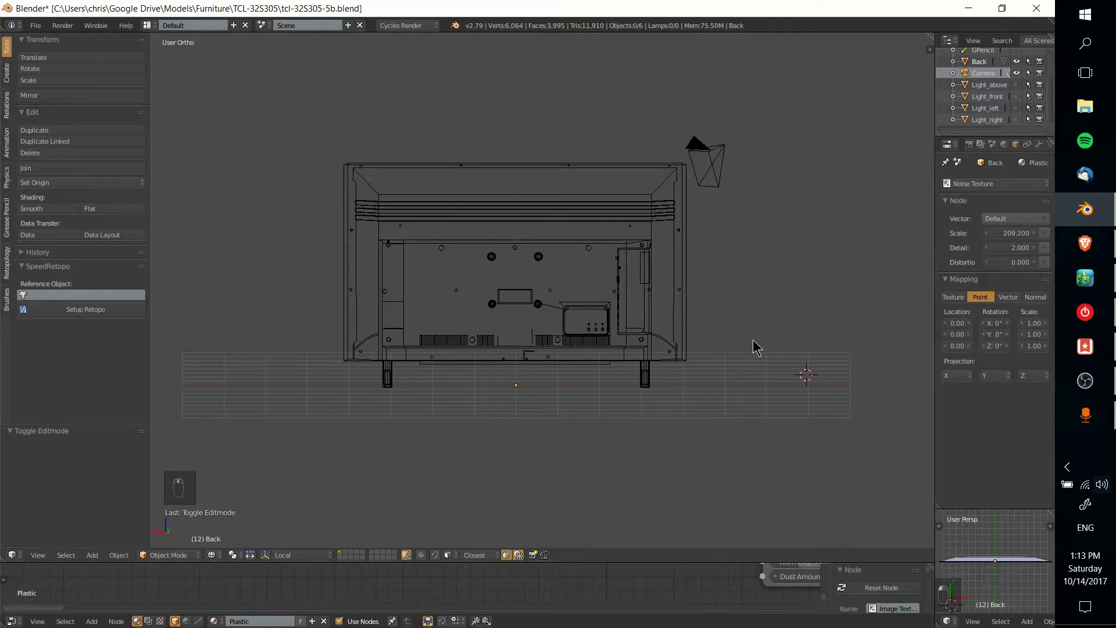
key("shift+KP_1")
key("ctrl+KP_1")
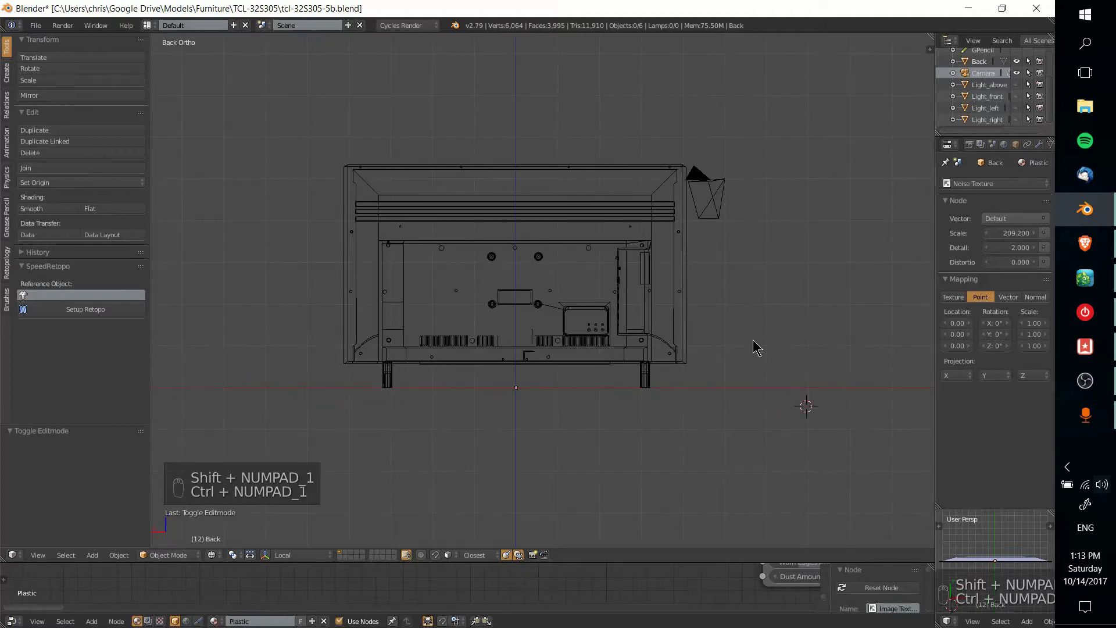
middle_click_drag(756, 294, 523, 230, "shift")
scroll(594, 253, "up", 4)
scroll(594, 252, "down", 5)
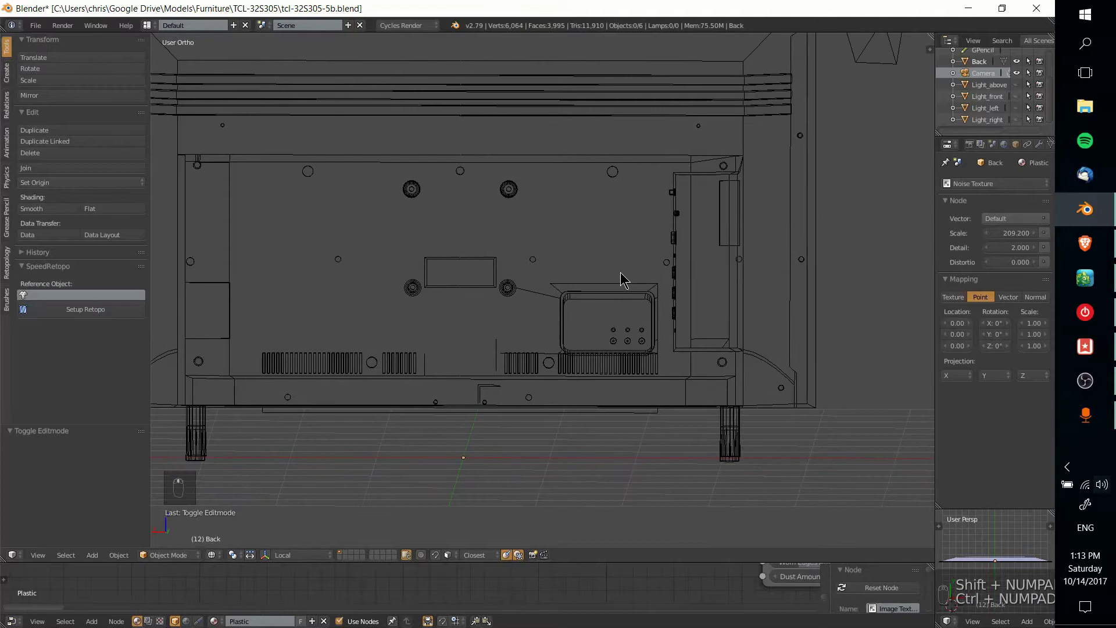
middle_click_drag(617, 263, 633, 264)
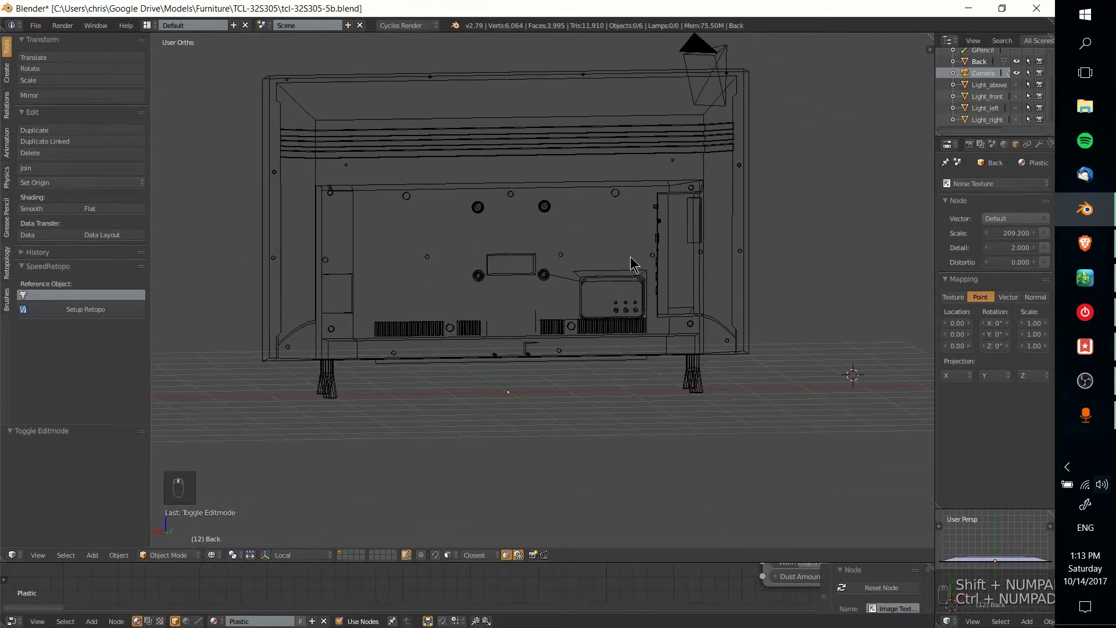
key("ctrl+KP_1")
key("Tab")
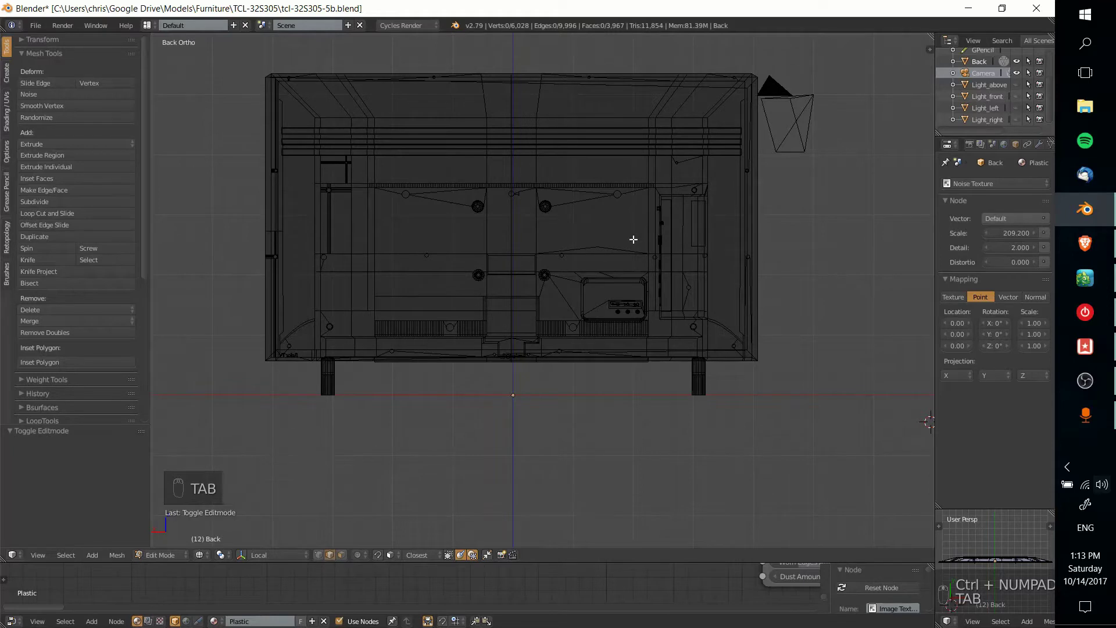
key("a")
key("a")
middle_click_drag(605, 201, 613, 261, "shift")
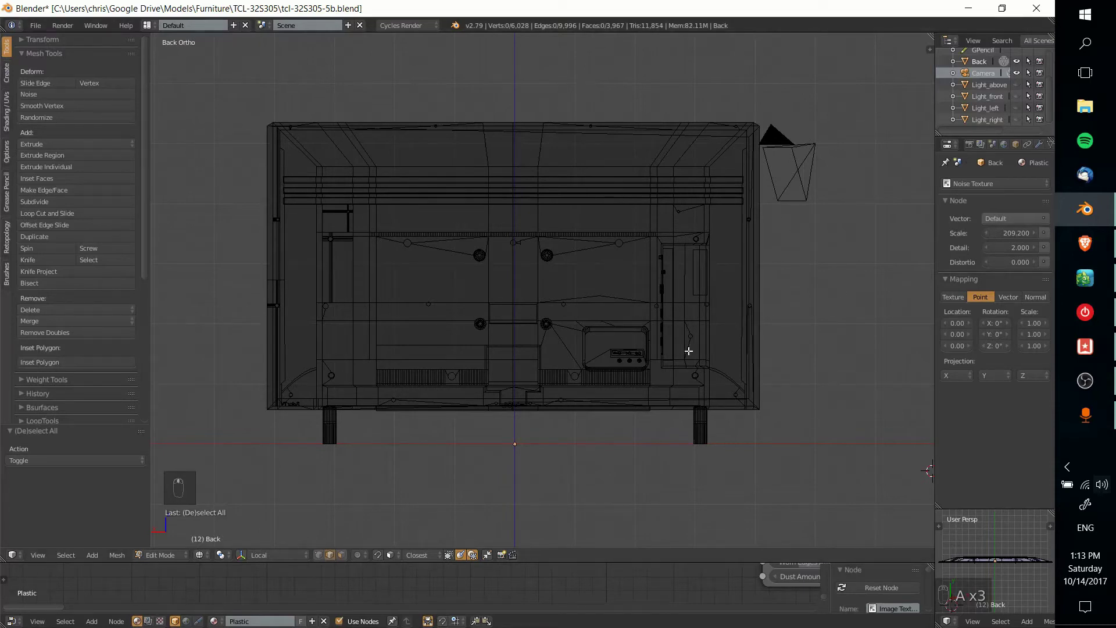
- Select an edge beside an upper screw hole and examine the edges linking the holes and wall-mount points
scroll(525, 274, "up", 4)
right_click(621, 247)
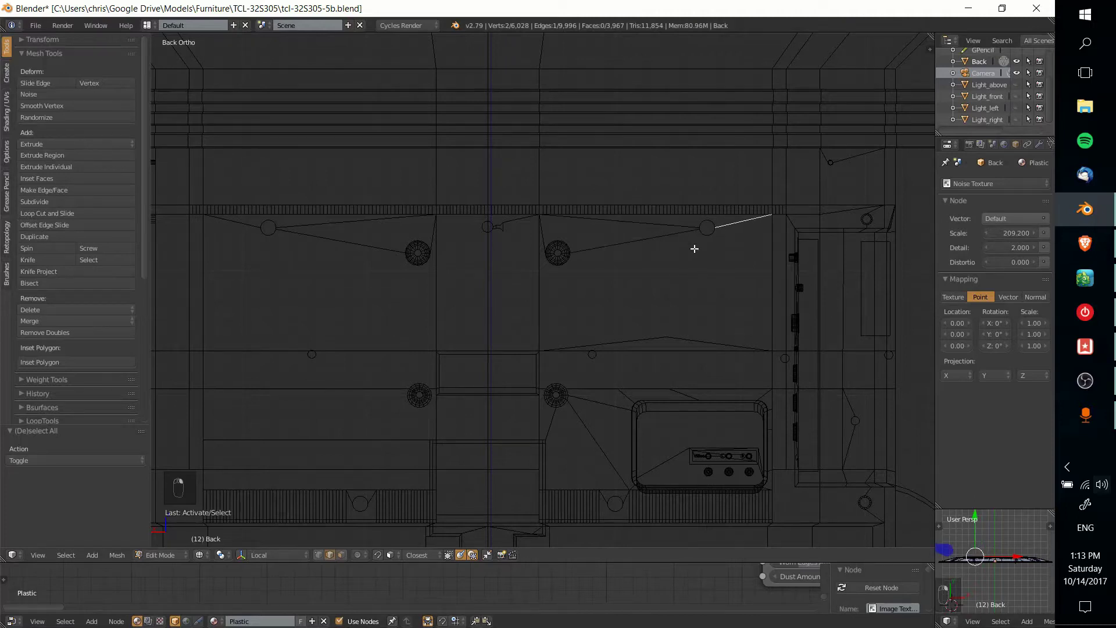
middle_click_drag(681, 288, 680, 281, "shift")
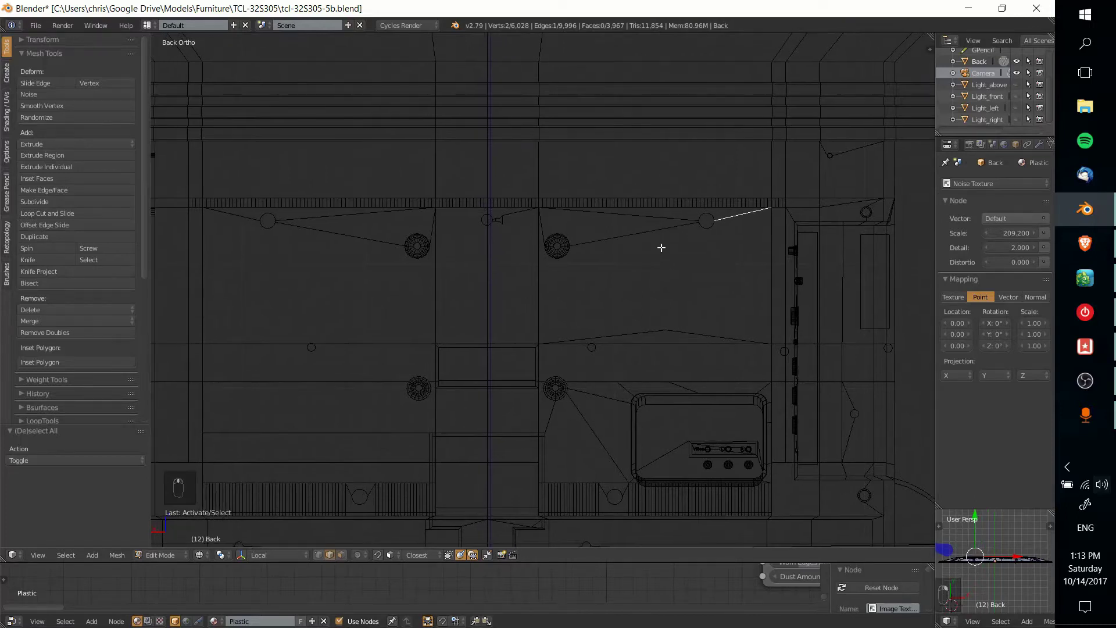
middle_click_drag(582, 275, 703, 287, "shift")
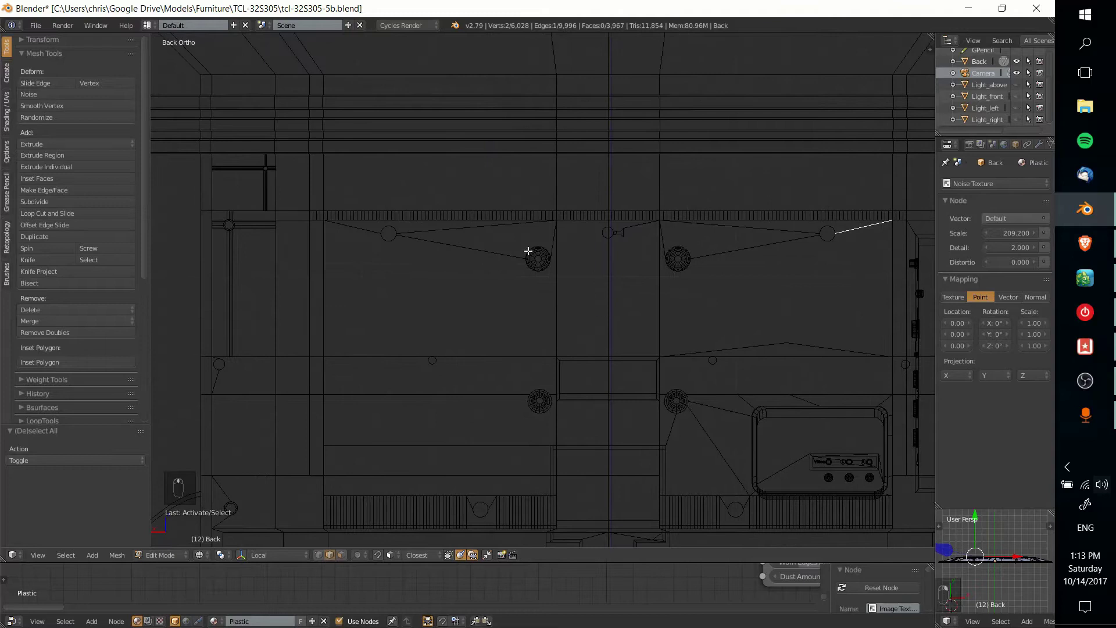
scroll(426, 239, "up", 10, "ctrl")
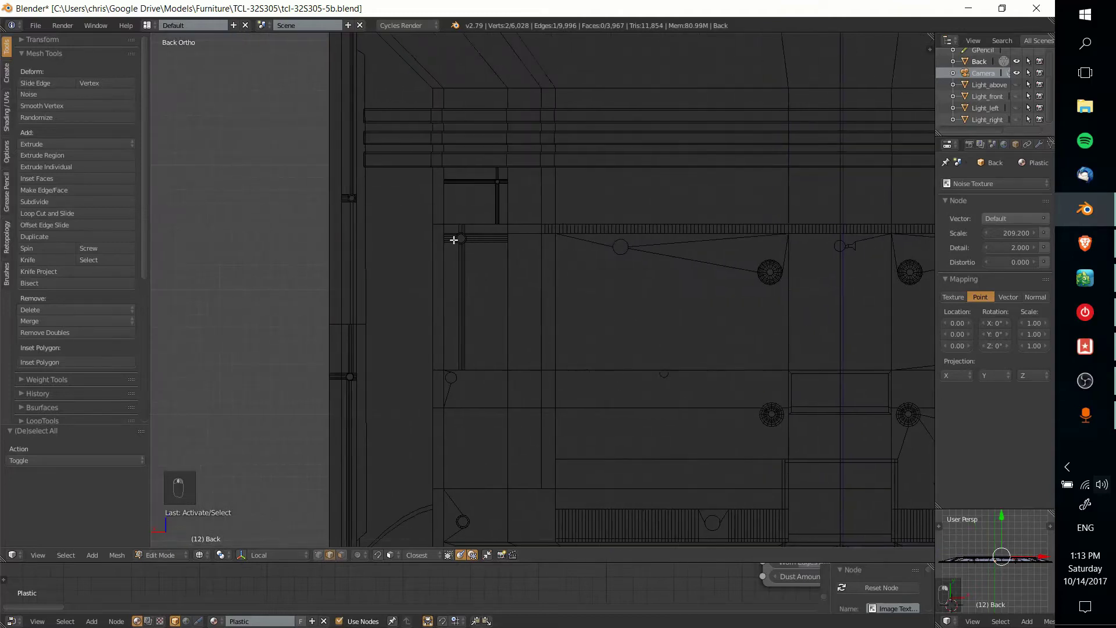
middle_click_drag(351, 196, 354, 174, "shift")
middle_click_drag(674, 268, 565, 218, "shift")
scroll(563, 221, "down", 1, "ctrl")
middle_click_drag(630, 238, 602, 311)
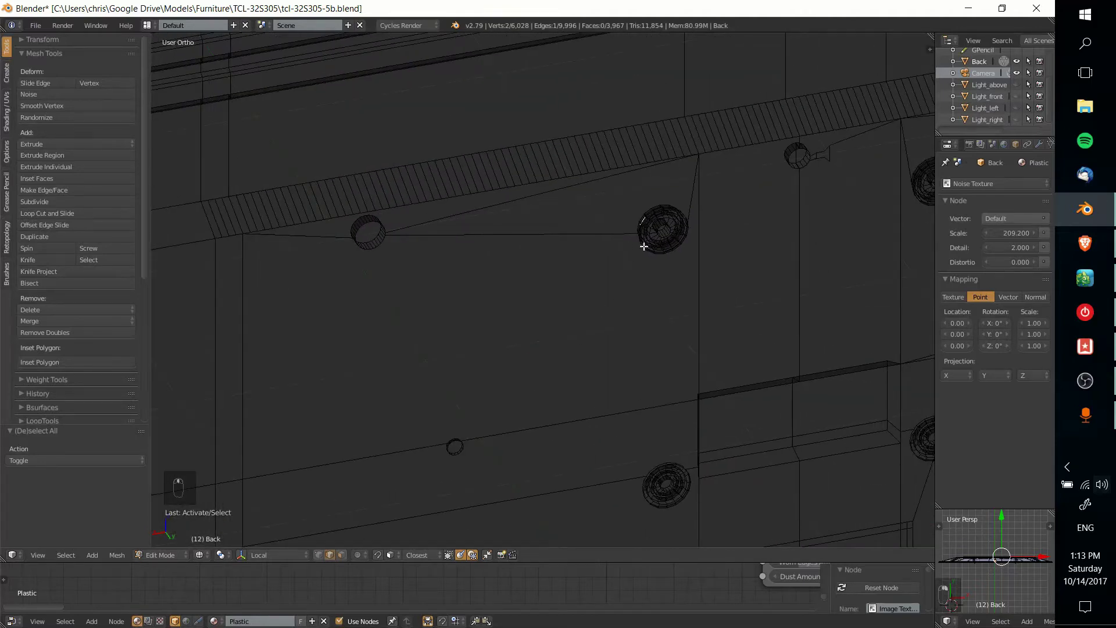
middle_click_drag(643, 246, 588, 242)
middle_click_drag(647, 286, 558, 249)
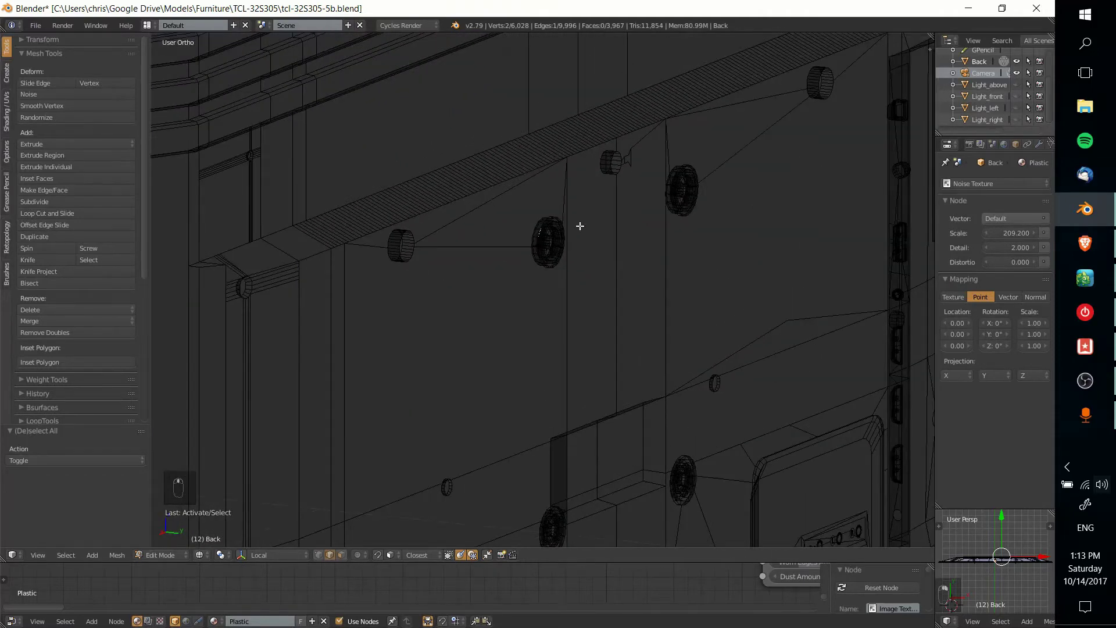
middle_click_drag(611, 281, 477, 198)
scroll(477, 198, "up", 8)
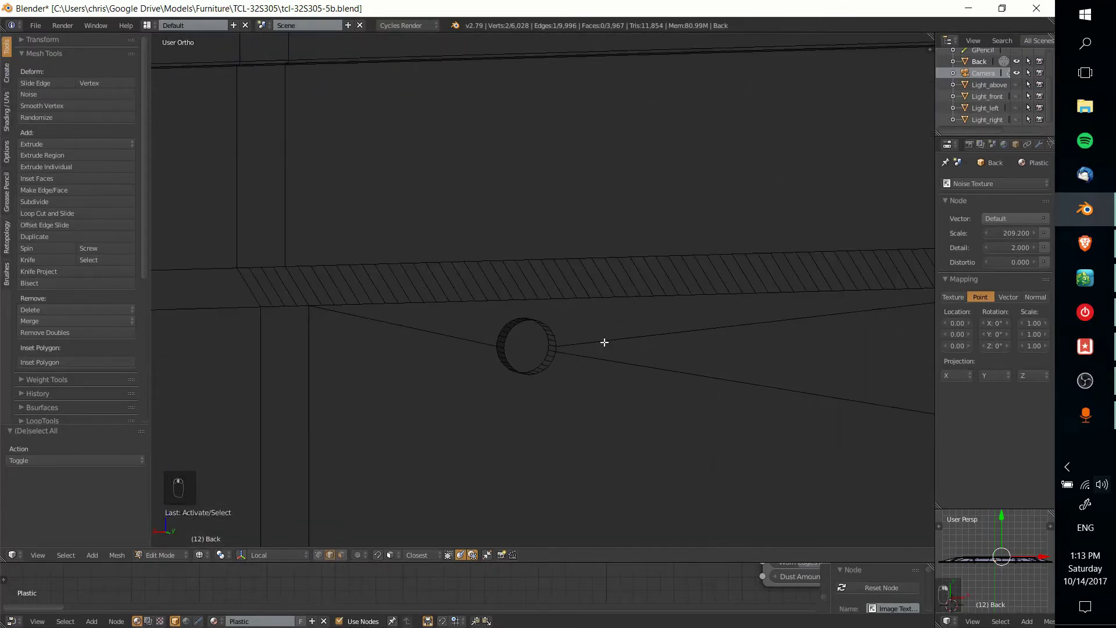
scroll(575, 316, "up", 6)
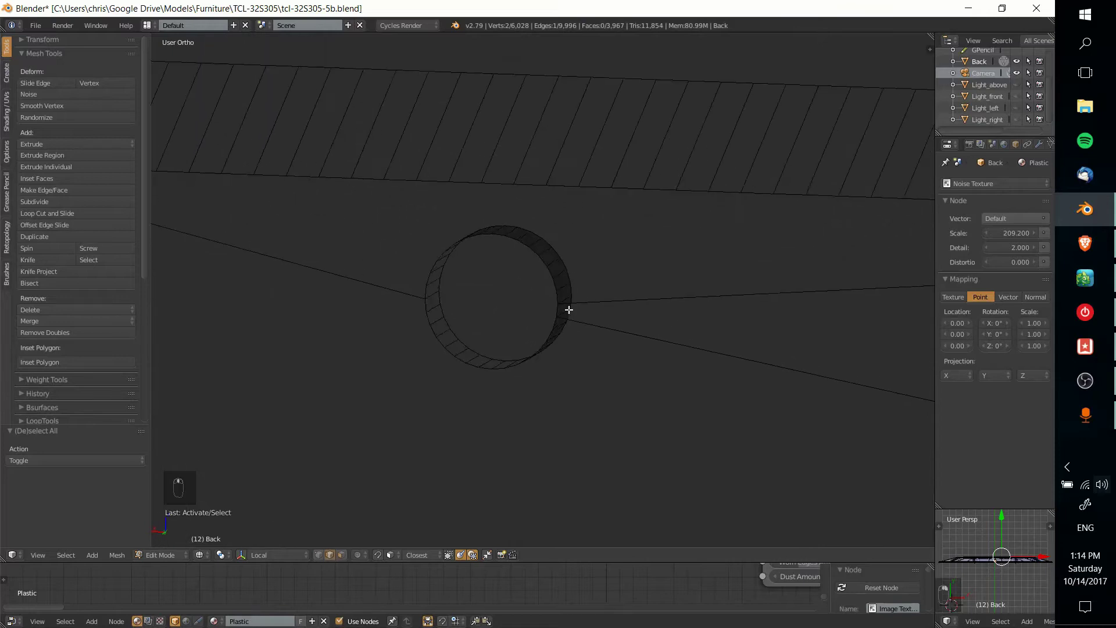
mouse_move(569, 298)
middle_mouse_down()
mouse_move(605, 311)
mouse_move(558, 339)
mouse_move(525, 306)
middle_mouse_up()
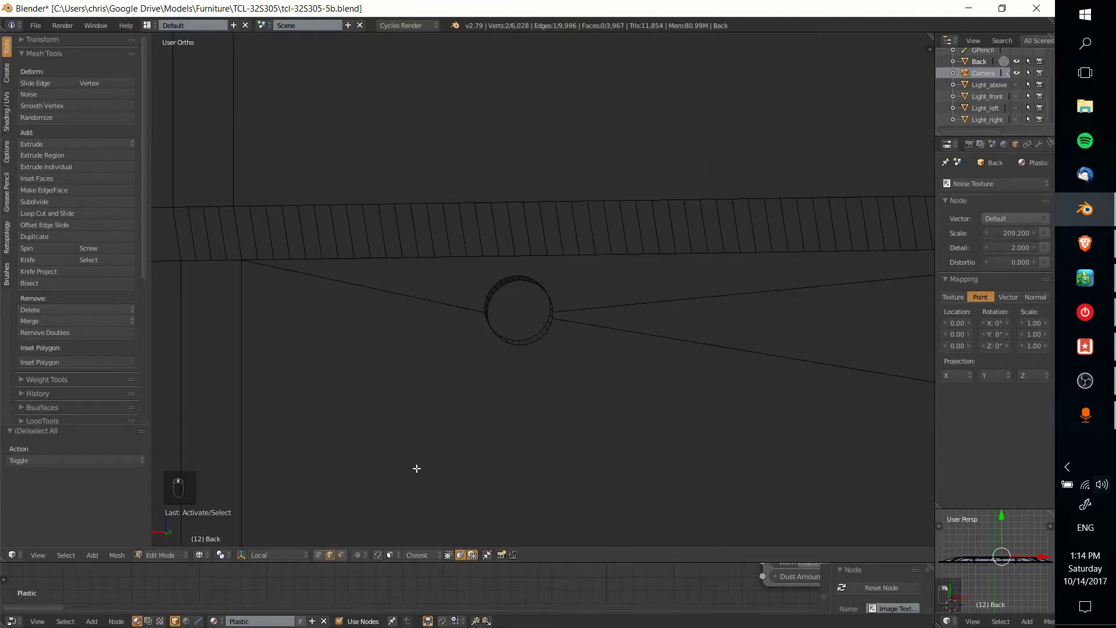
- In face select mode, select and inspect the long, narrow face between the ridged strip and the upper screw hole
right_click(688, 262)
mouse_move(630, 382)
middle_mouse_down()
mouse_move(591, 366)
mouse_move(576, 287)
mouse_move(753, 340)
middle_mouse_up()
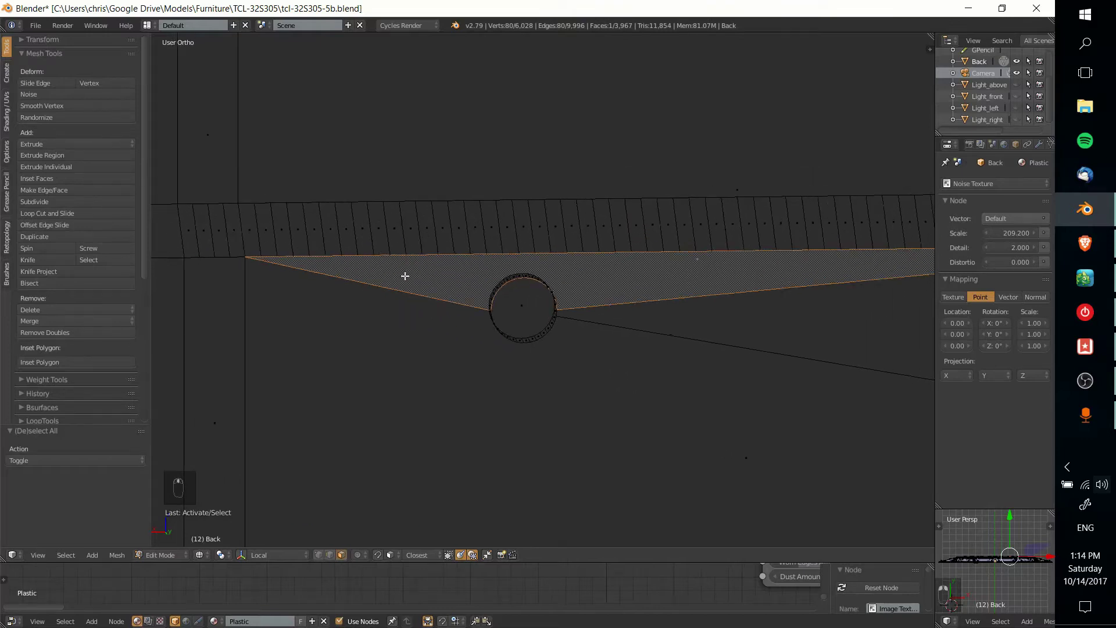
mouse_move(404, 277)
middle_mouse_down()
mouse_move(281, 259)
mouse_move(282, 272)
middle_mouse_up()
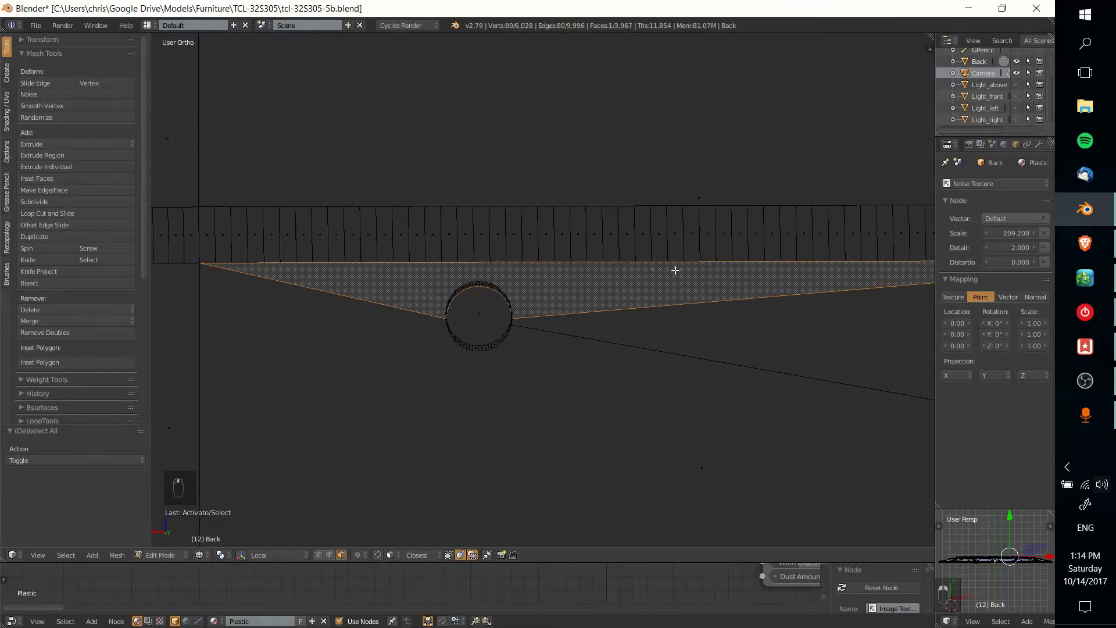
mouse_move(675, 271)
middle_mouse_down()
mouse_move(681, 199)
mouse_move(349, 241)
mouse_move(390, 278)
mouse_move(531, 316)
mouse_move(570, 291)
mouse_move(488, 291)
mouse_move(549, 291)
mouse_move(553, 254)
mouse_move(506, 225)
middle_mouse_up()
scroll(479, 225, "down", 3)
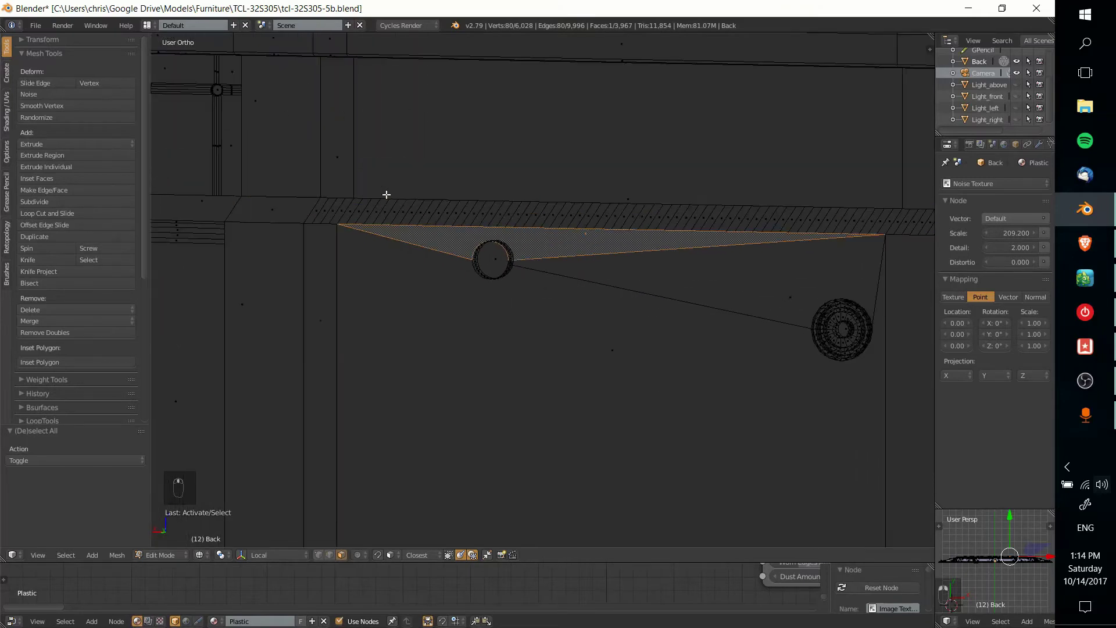
middle_click_drag(386, 194, 417, 205)
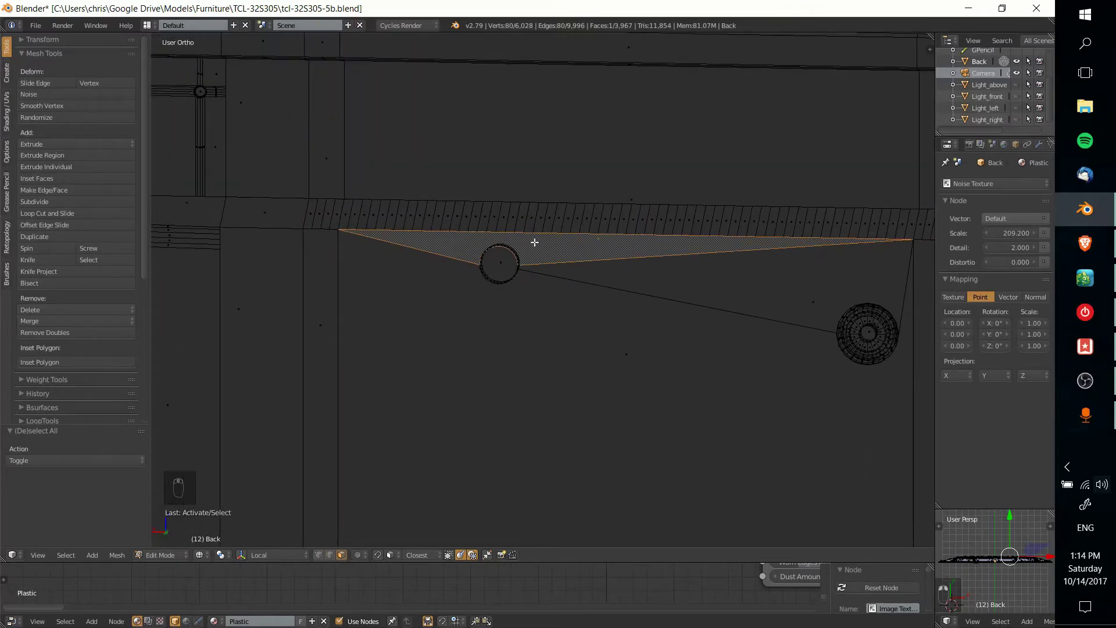
middle_click_drag(535, 243, 633, 247)
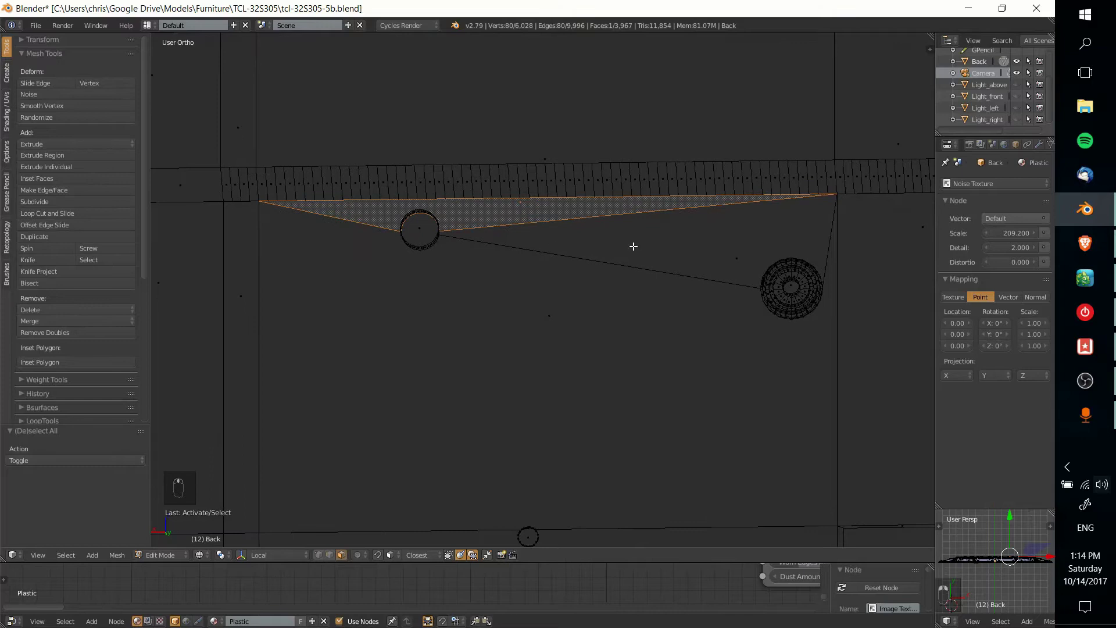
- Select the pointed face between the upper screw hole and the round mount, and inspect its corners and curved border
key("a")
right_click(732, 259)
middle_click_drag(710, 275, 622, 323, "shift")
scroll(282, 302, "up", 4)
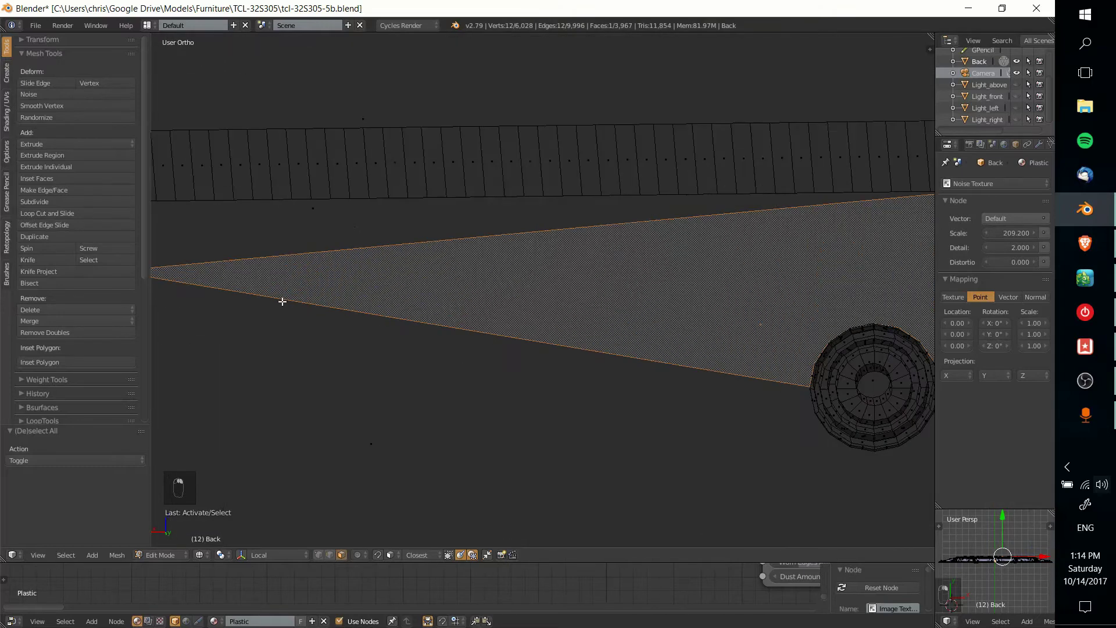
middle_click_drag(247, 276, 326, 274, "shift")
middle_click_drag(778, 242, 476, 260, "shift")
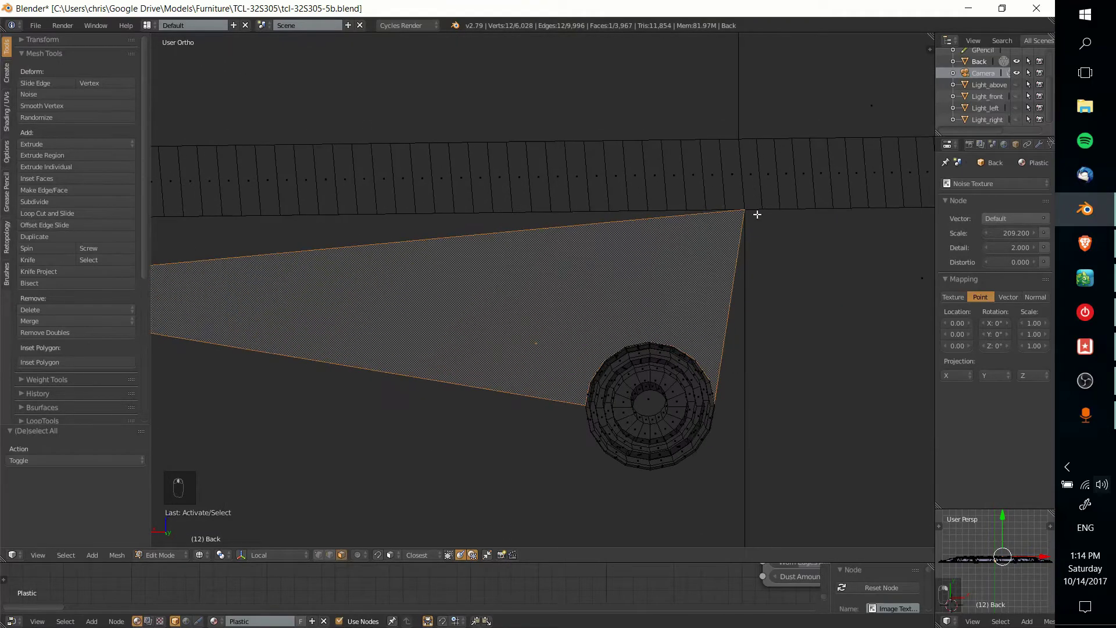
middle_click_drag(645, 322, 638, 245, "shift")
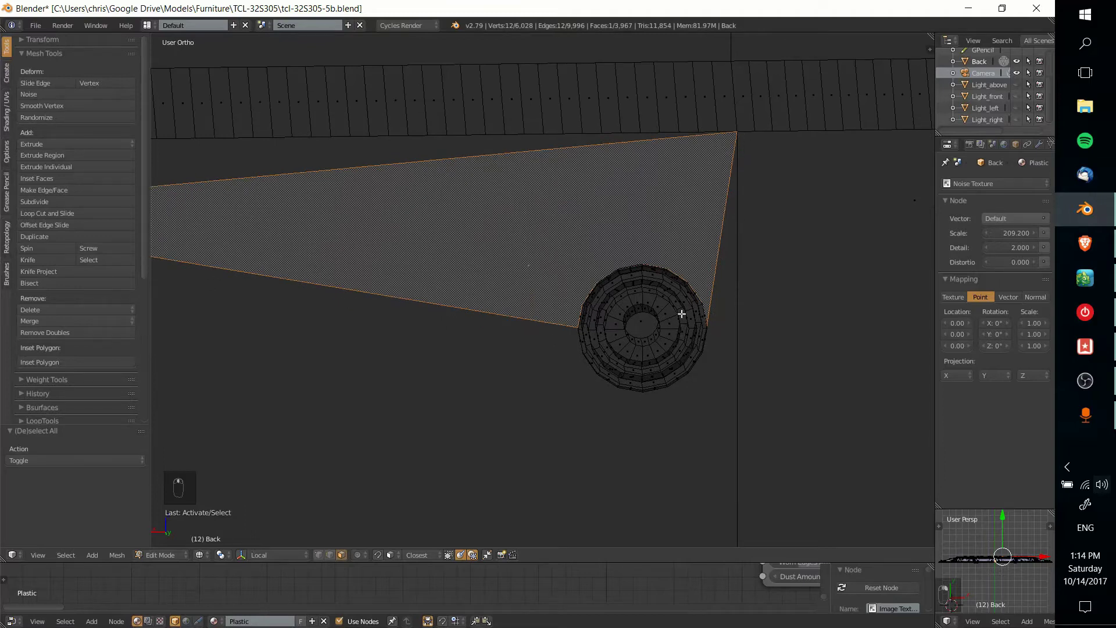
middle_click_drag(606, 290, 625, 324)
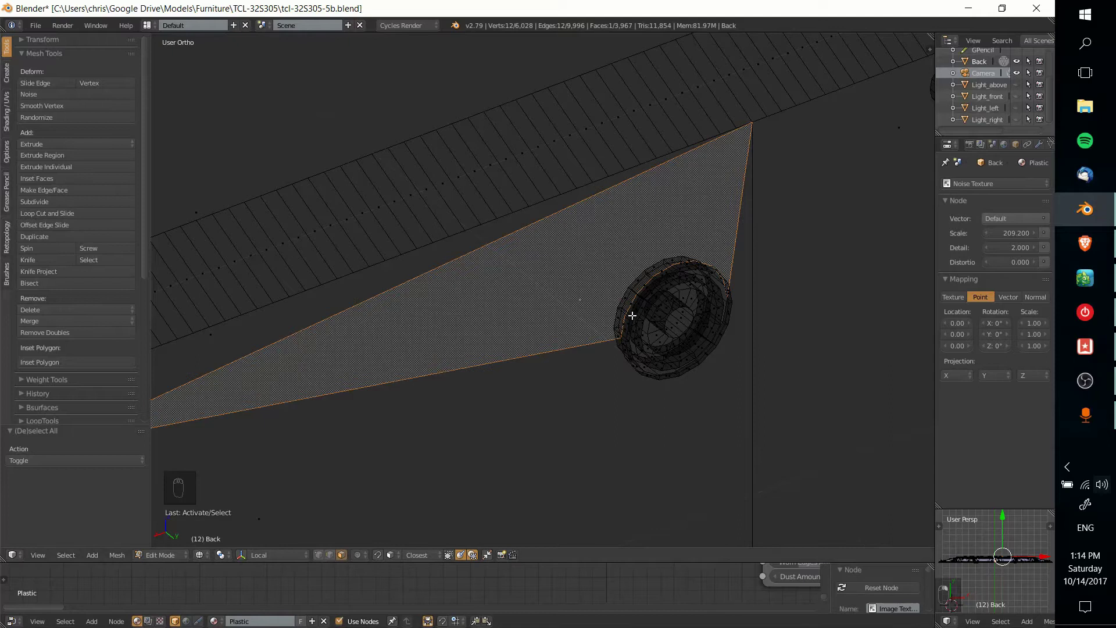
middle_click_drag(753, 314, 640, 222)
- Change the viewport shading to Solid and return the Back object to Object Mode
scroll(640, 221, "down", 6)
mouse_move(610, 309)
middle_mouse_down("shift")
mouse_move(687, 295)
mouse_move(558, 242)
middle_mouse_up("shift")
scroll(558, 241, "down", 3)
left_click(201, 555)
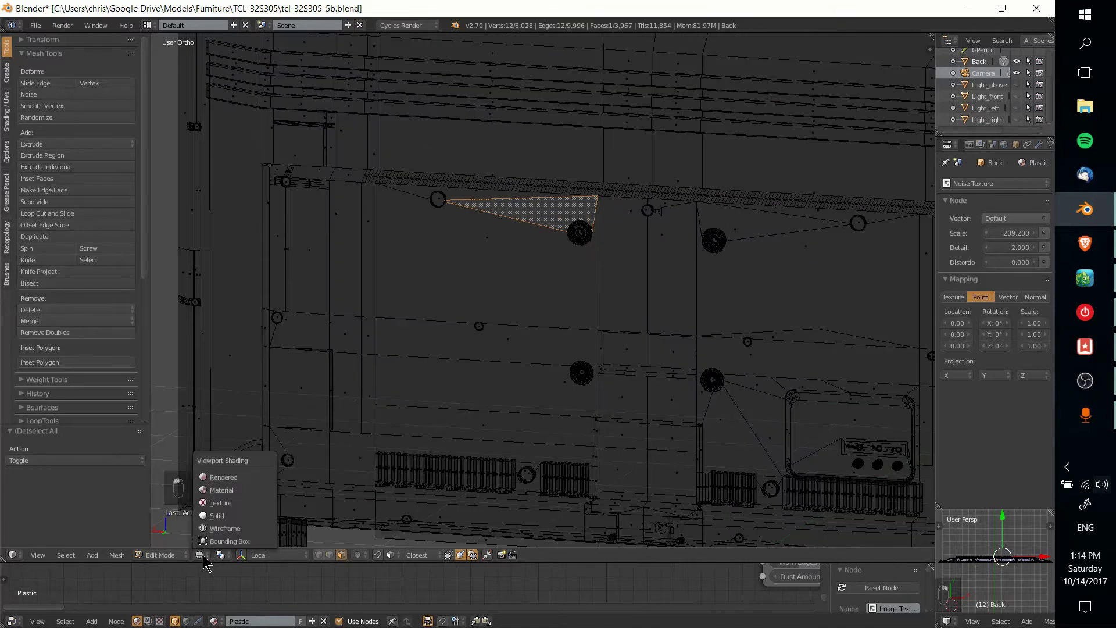
left_click(220, 516)
middle_click_drag(419, 407, 396, 468)
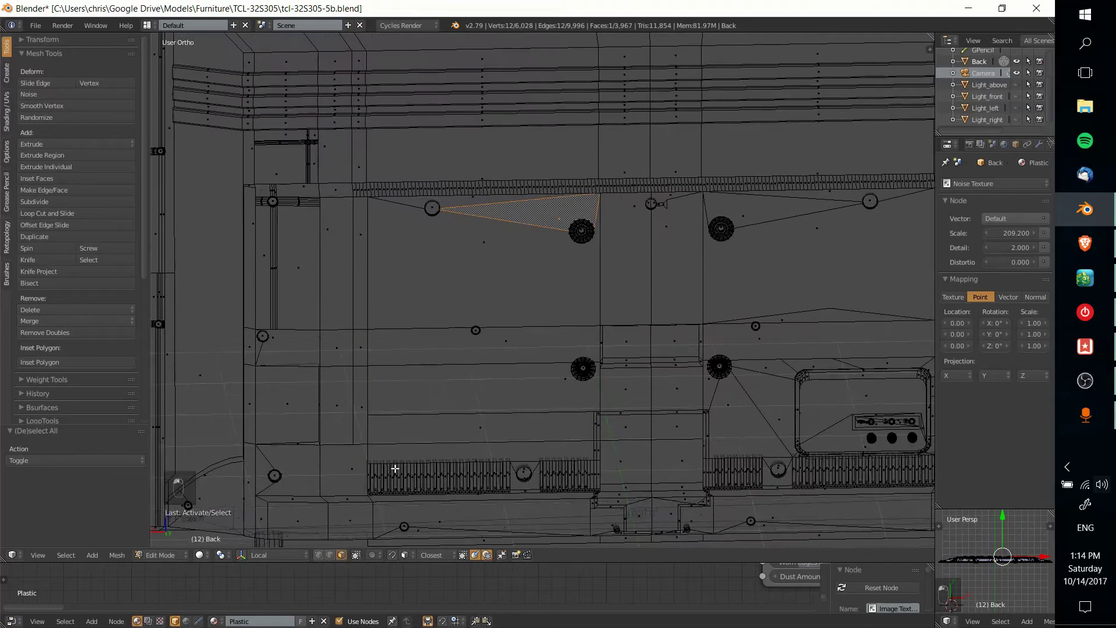
left_click(206, 556)
key("Tab")
scroll(535, 343, "down", 3)
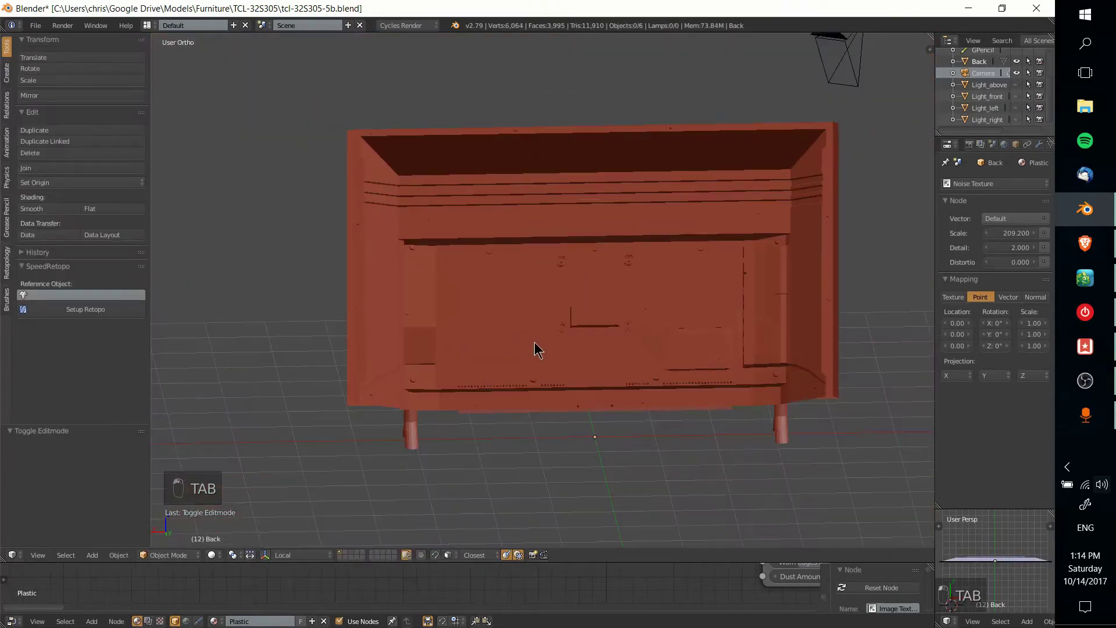
- Examine the solid-shaded back panel from several angles for surface shading around its holes, recesses and vents
middle_click_drag(535, 342, 521, 319)
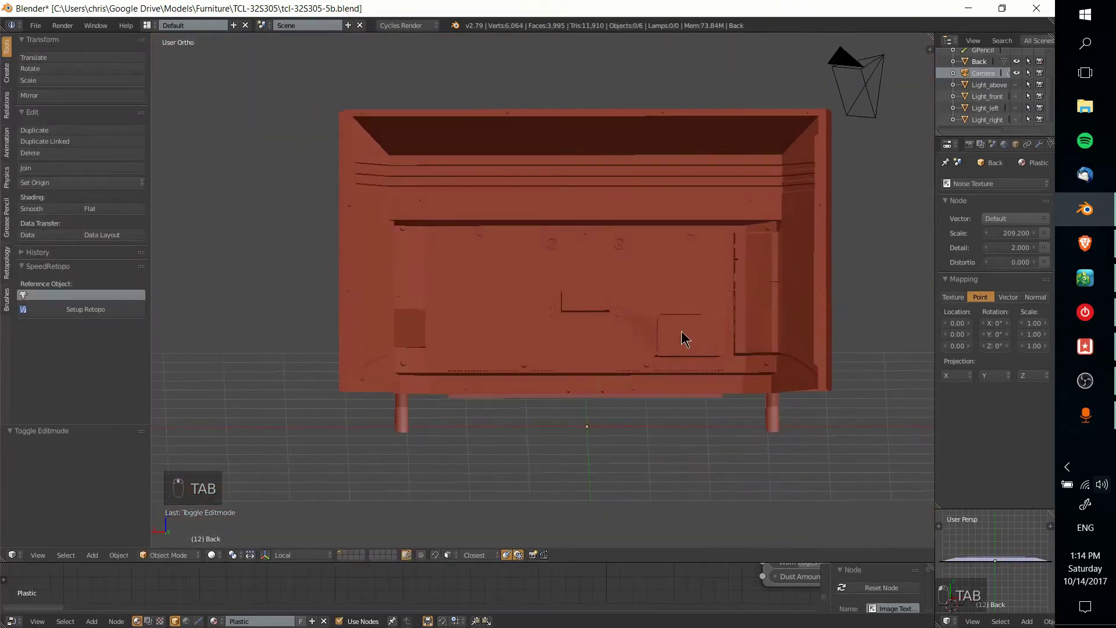
scroll(682, 330, "up", 4)
middle_click_drag(754, 375, 654, 287)
middle_click_drag(570, 309, 622, 297, "shift")
scroll(645, 312, "down", 4)
middle_click_drag(354, 427, 269, 514)
middle_click_drag(440, 407, 421, 423, "shift")
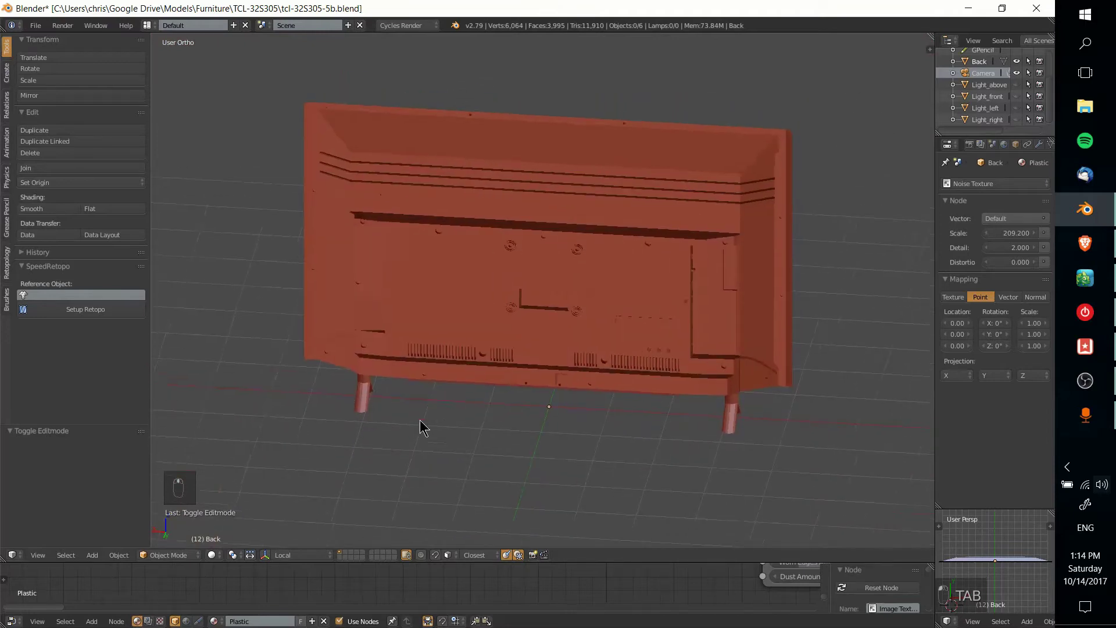
- Change the viewport shading to Texture and check the back of the TV
scroll(410, 427, "up", 3)
left_click(212, 555)
left_click(238, 511)
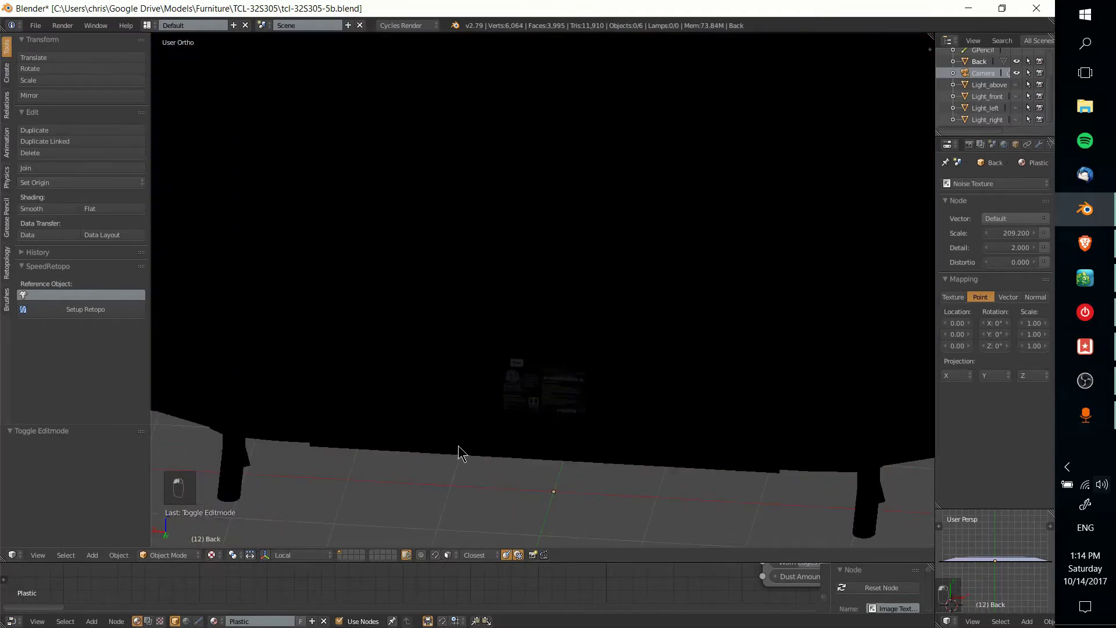
scroll(533, 400, "down", 5)
mouse_move(575, 392)
middle_mouse_down()
mouse_move(652, 401)
mouse_move(755, 391)
mouse_move(591, 387)
mouse_move(573, 399)
middle_mouse_up()
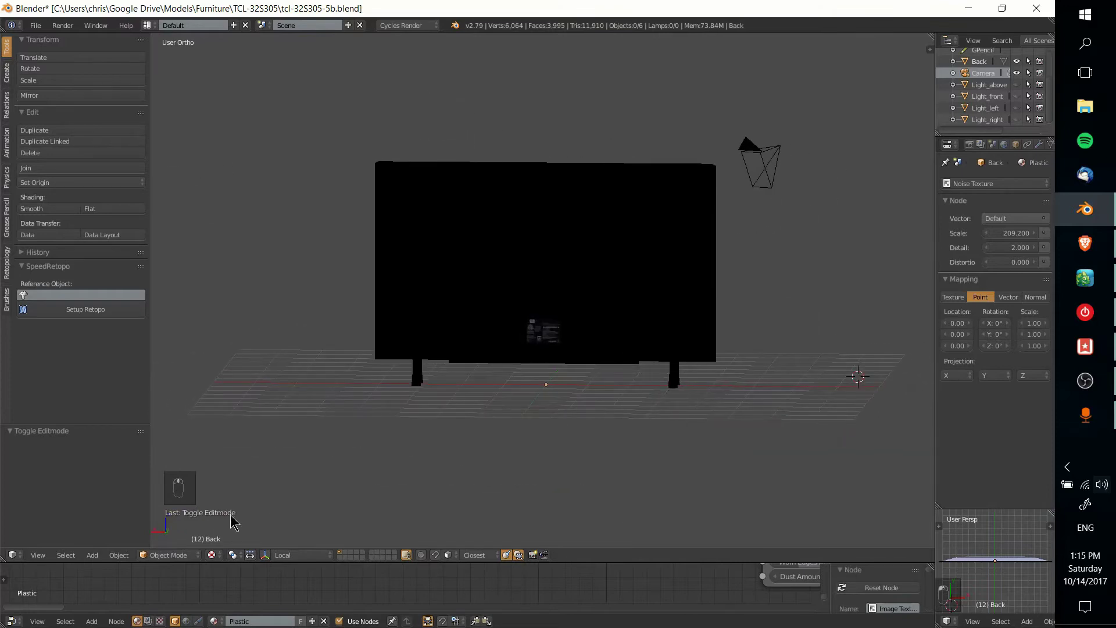
- Change the viewport shading to Material and frame the back of the TV
left_click(210, 554)
left_click(244, 489)
mouse_move(479, 393)
middle_mouse_down()
mouse_move(504, 399)
mouse_move(482, 397)
middle_mouse_up()
scroll(659, 350, "up", 3)
mouse_move(700, 358)
middle_mouse_down()
mouse_move(630, 333)
mouse_move(693, 368)
mouse_move(682, 342)
mouse_move(633, 381)
mouse_move(640, 399)
mouse_move(636, 326)
mouse_move(625, 344)
mouse_move(690, 368)
mouse_move(603, 394)
mouse_move(607, 410)
middle_mouse_up()
scroll(682, 340, "up", 4)
scroll(669, 372, "down", 4)
scroll(603, 394, "down", 2)
scroll(606, 410, "up", 4)
- Examine the material preview for shading artifacts around the screw holes, round mounts and label recess
left_click(211, 554)
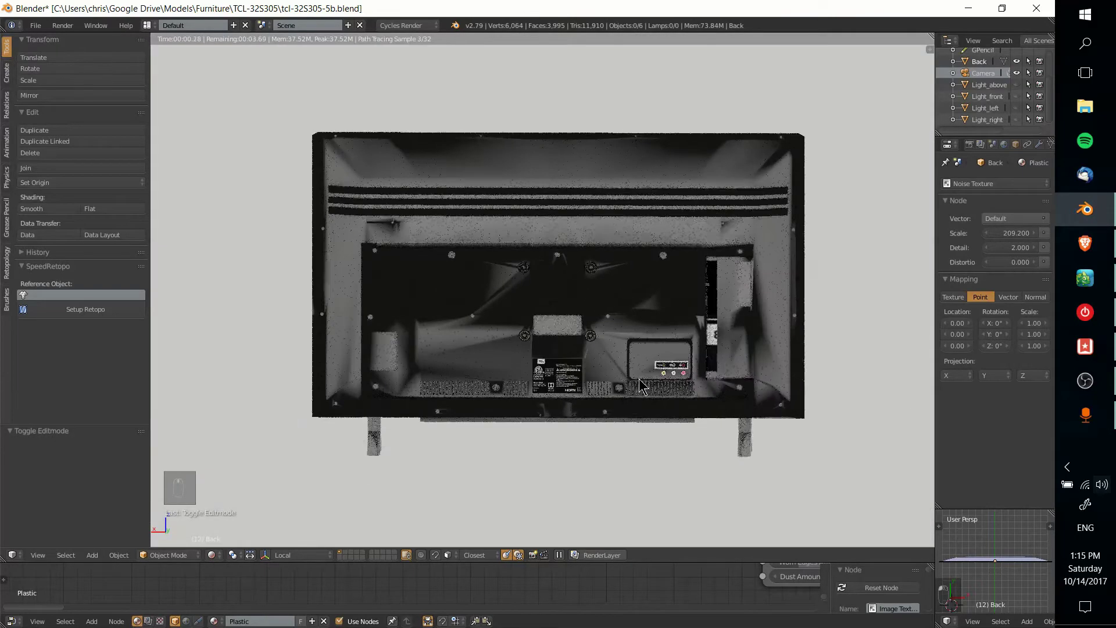
scroll(627, 353, "up", 4)
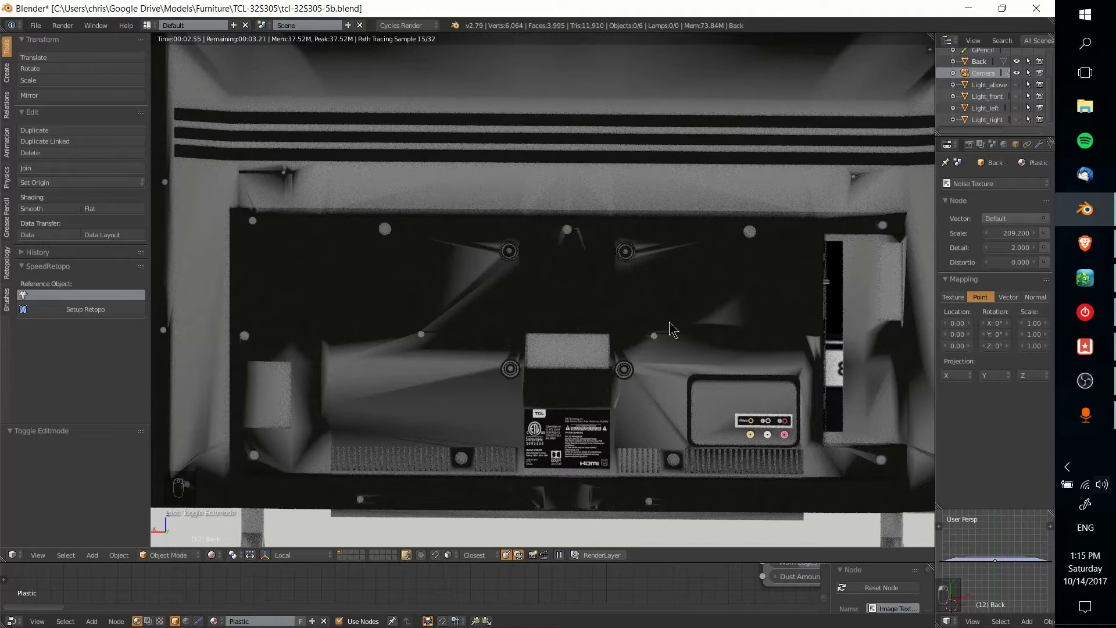
middle_click_drag(667, 323, 642, 294, "shift")
scroll(561, 280, "up", 1)
mouse_move(473, 272)
middle_mouse_down("shift")
mouse_move(592, 302)
mouse_move(528, 312)
mouse_move(690, 204)
middle_mouse_up("shift")
scroll(564, 237, "up", 4)
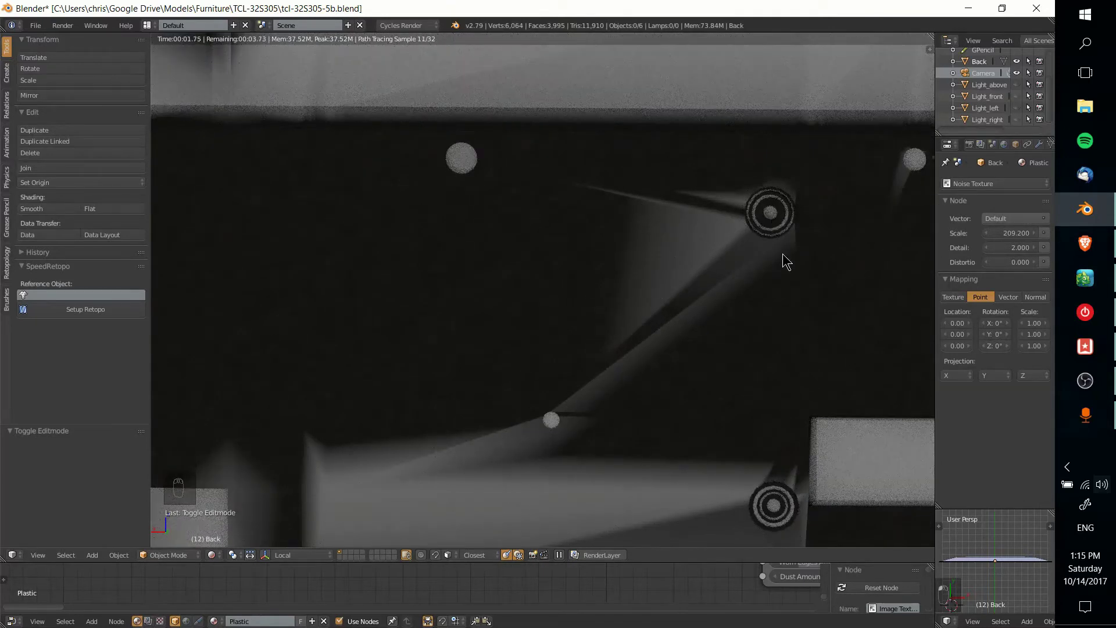
scroll(668, 304, "down", 6)
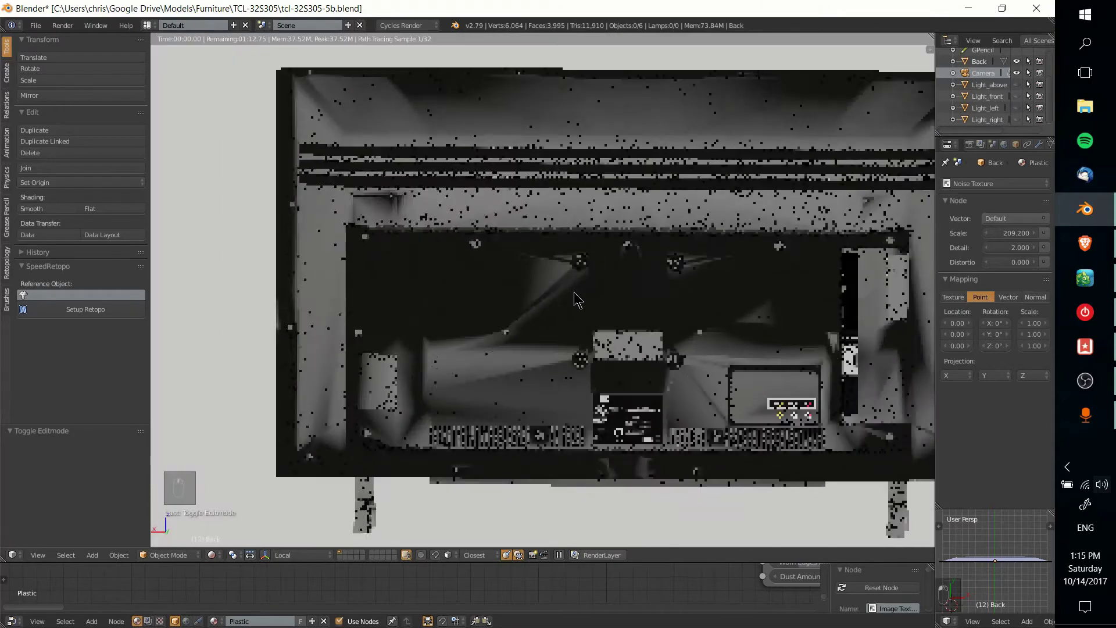
- Examine the rendered back panel for shading artifacts around the round mounts, screw holes and port recess
scroll(547, 285, "up", 3)
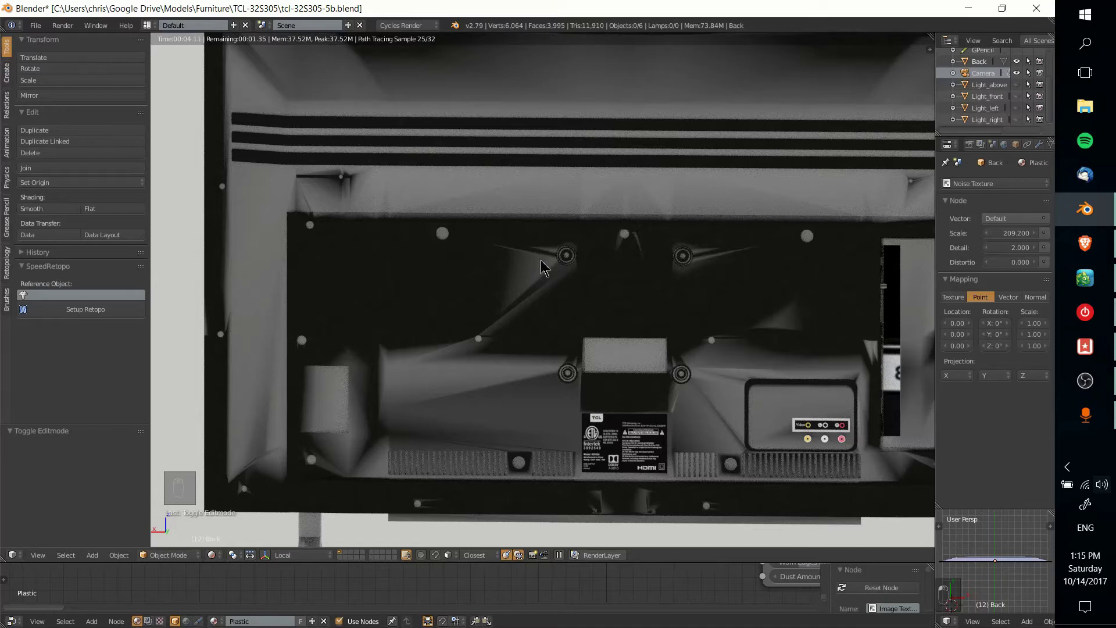
middle_click_drag(712, 344, 583, 259, "shift")
scroll(584, 258, "up", 1)
scroll(584, 266, "up", 4)
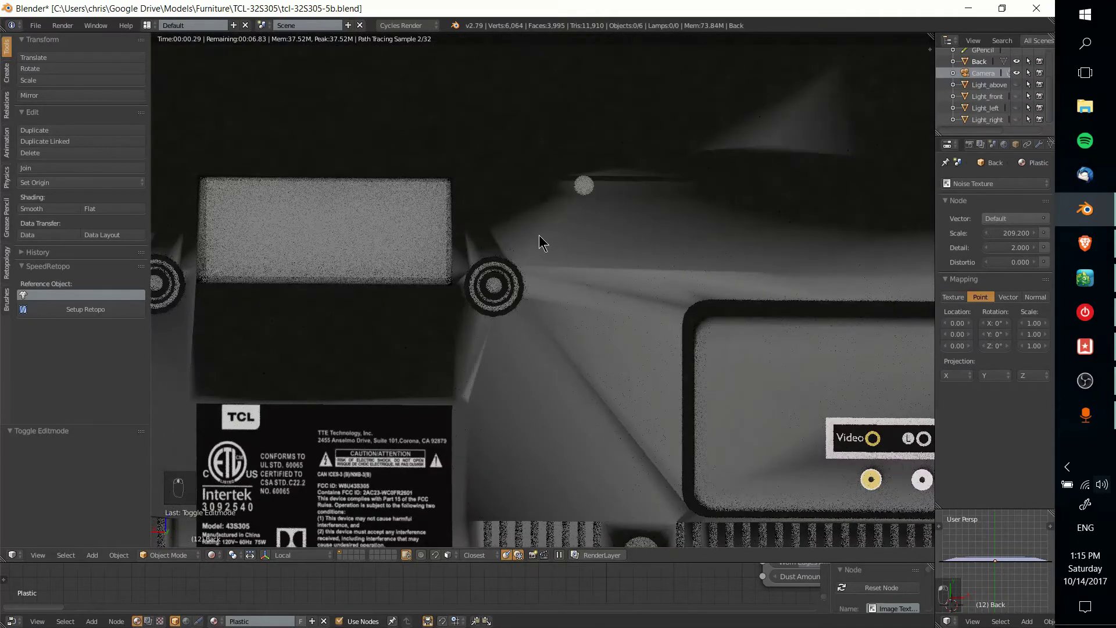
scroll(478, 256, "down", 4)
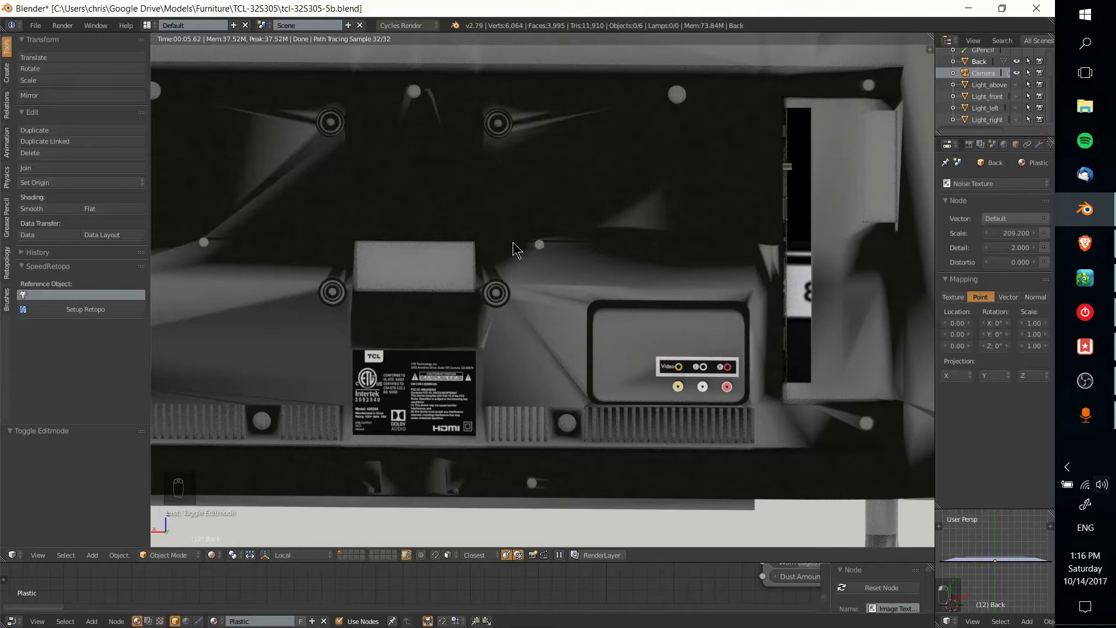
- Enter Edit Mode on the back panel and change the viewport shading to Wireframe
middle_click_drag(512, 242, 474, 308)
key("Tab")
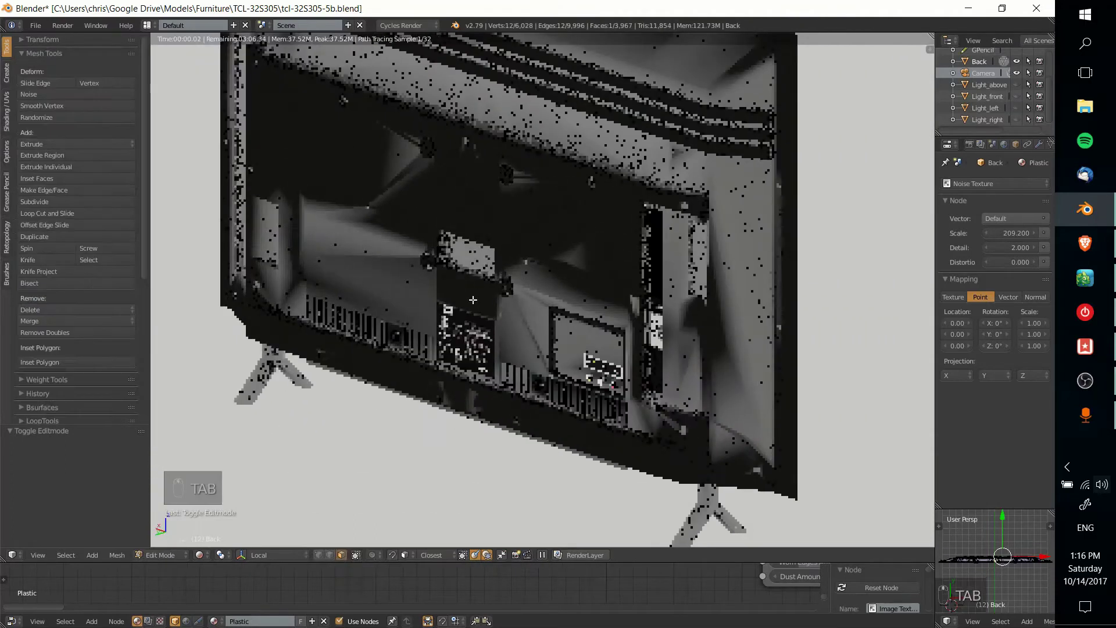
left_click(203, 554)
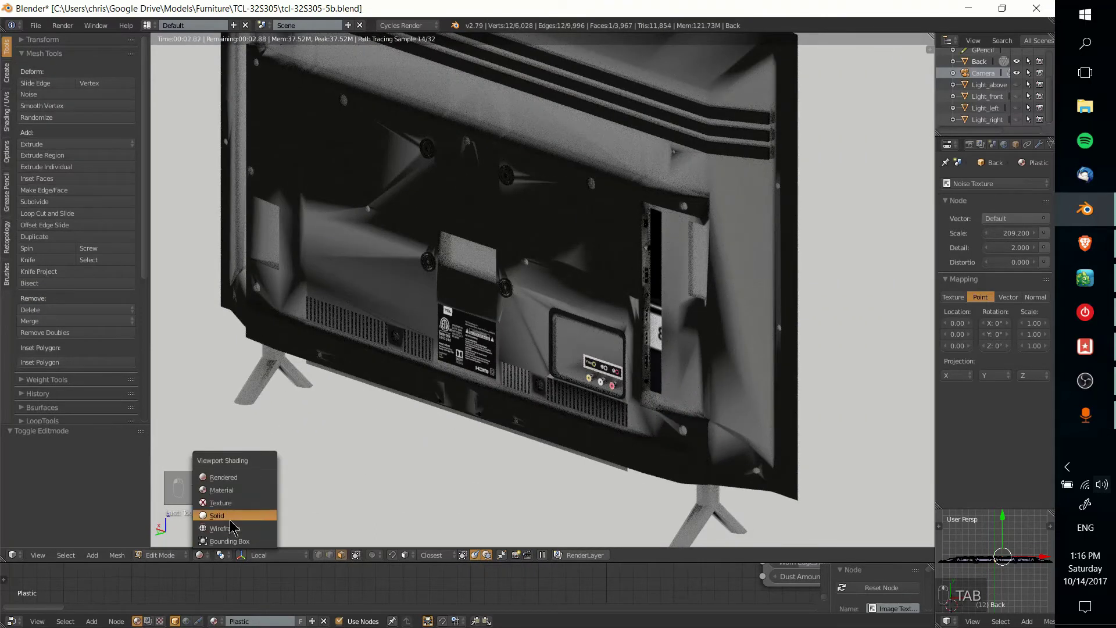
left_click(224, 528)
- Switch the view to orthographic projection and select the back panel's entire mesh
key("KP_5")
key("a")
scroll(553, 398, "down", 3)
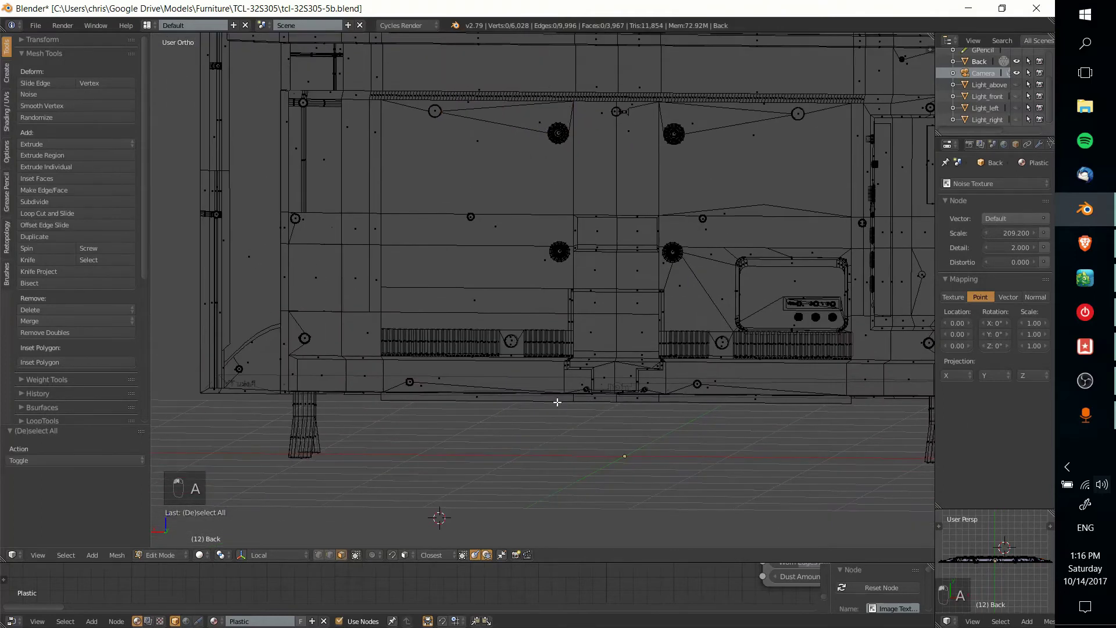
scroll(611, 389, "up", 1)
key("a")
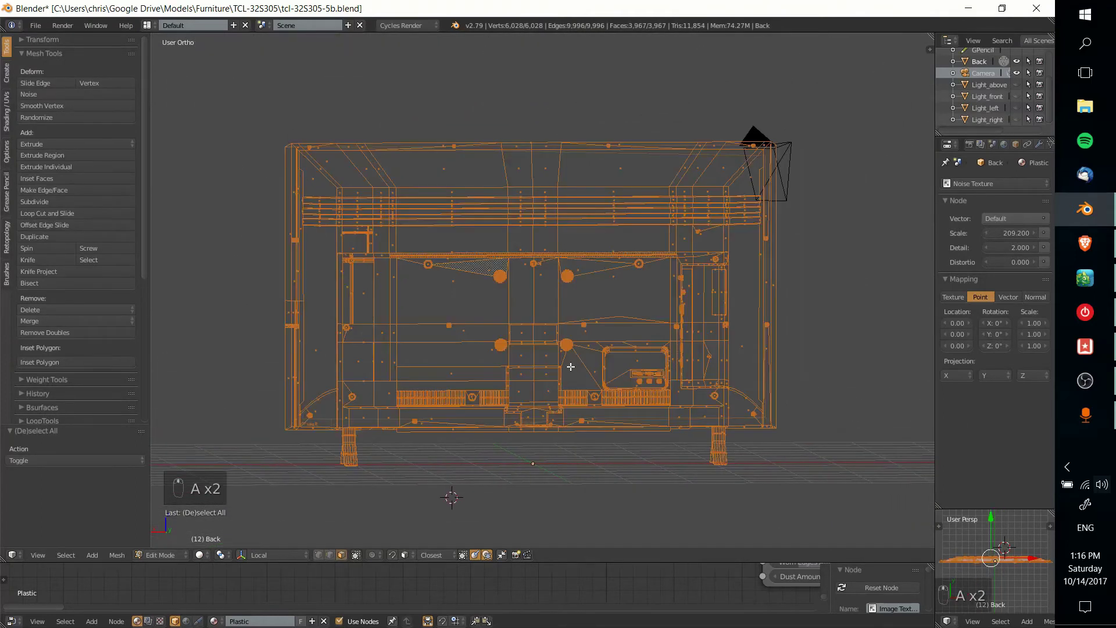
- Examine the selected wireframe for irregular faces and long edges around the round mounts, screw holes and ribbed strip
scroll(600, 327, "up", 5)
middle_click_drag(533, 392, 589, 219)
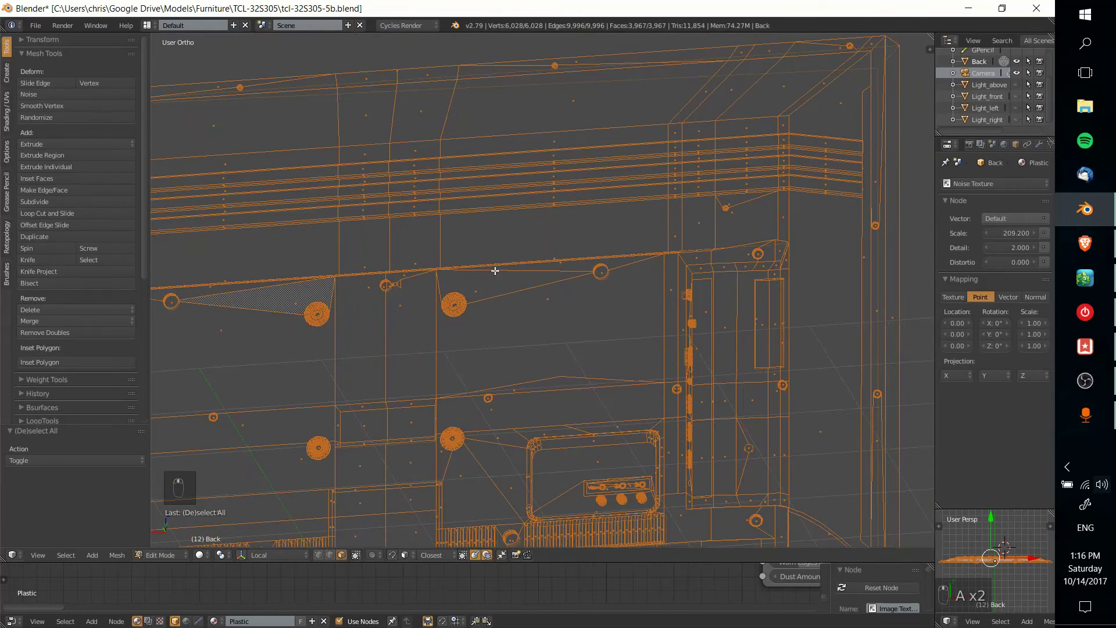
mouse_move(495, 271)
middle_mouse_down()
mouse_move(521, 281)
mouse_move(443, 309)
mouse_move(601, 241)
mouse_move(593, 437)
middle_mouse_up()
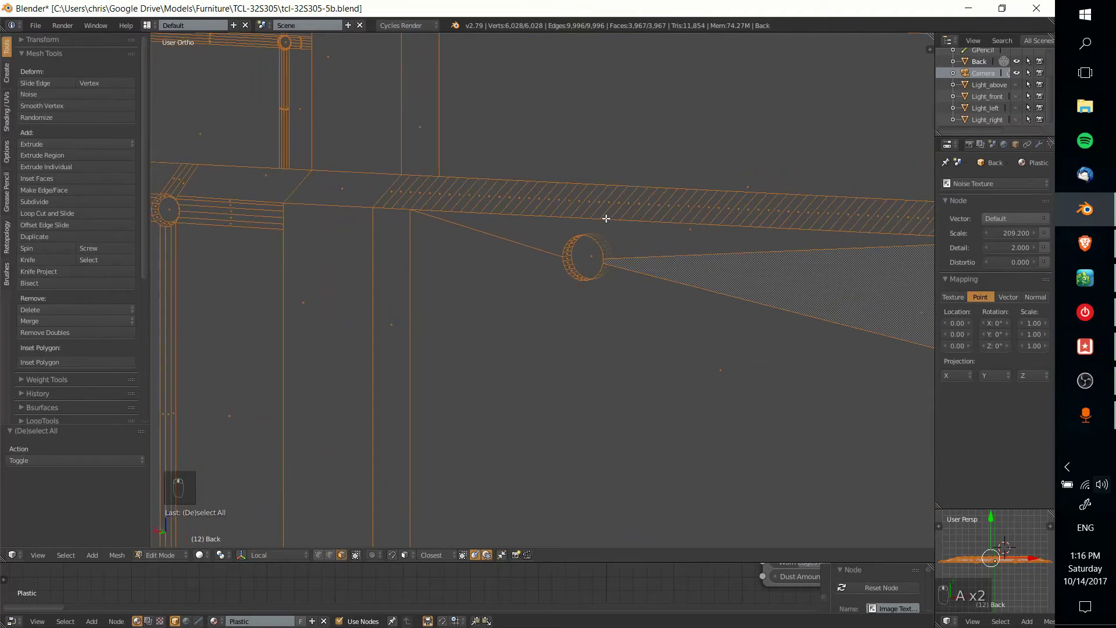
scroll(410, 290, "down", 4)
middle_click_drag(486, 333, 552, 344)
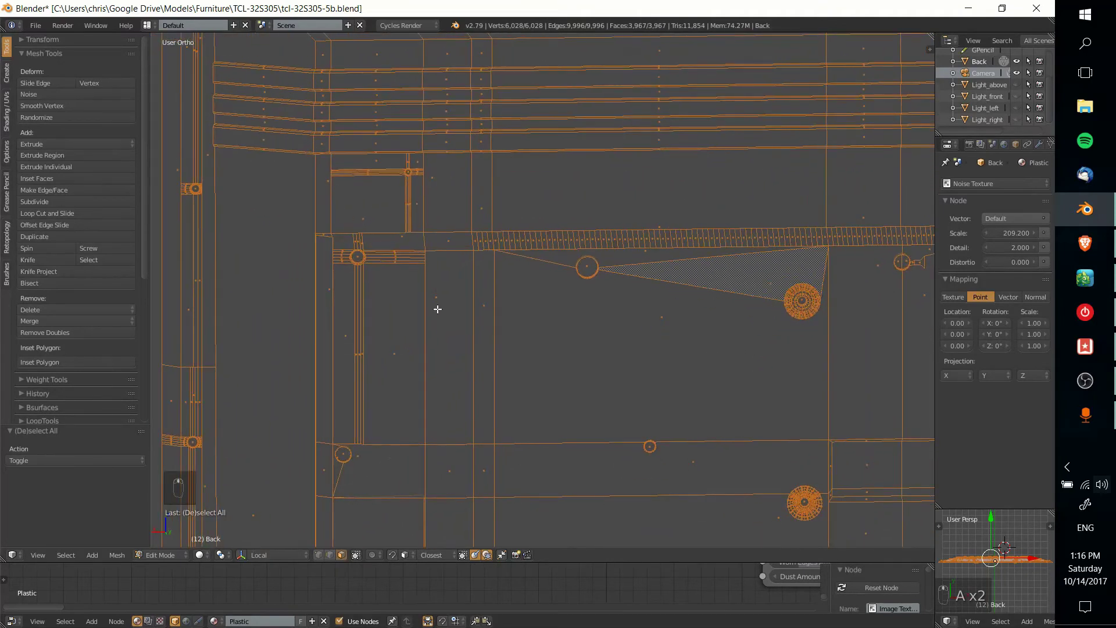
middle_click_drag(436, 309, 325, 352, "shift")
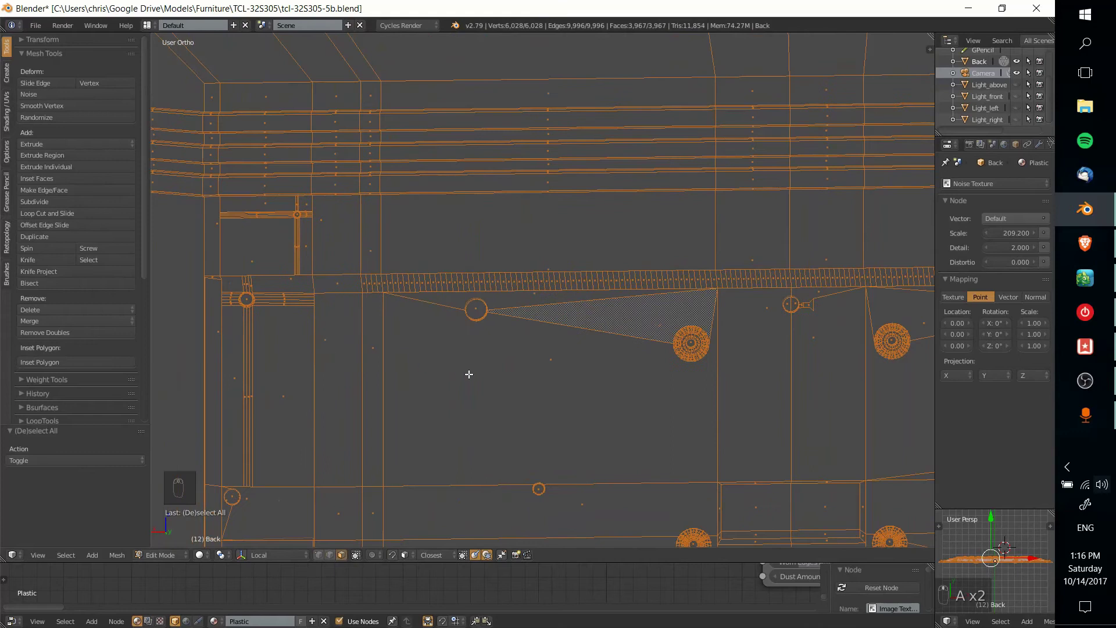
middle_click_drag(501, 398, 490, 349, "shift")
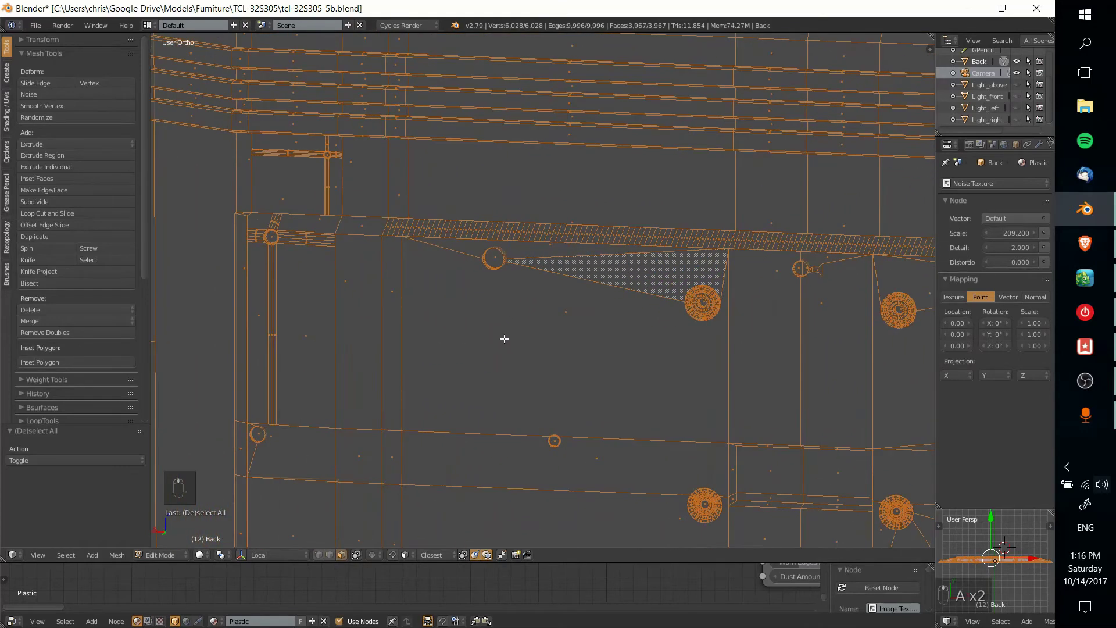
scroll(466, 267, "down", 3)
middle_click_drag(560, 281, 619, 265)
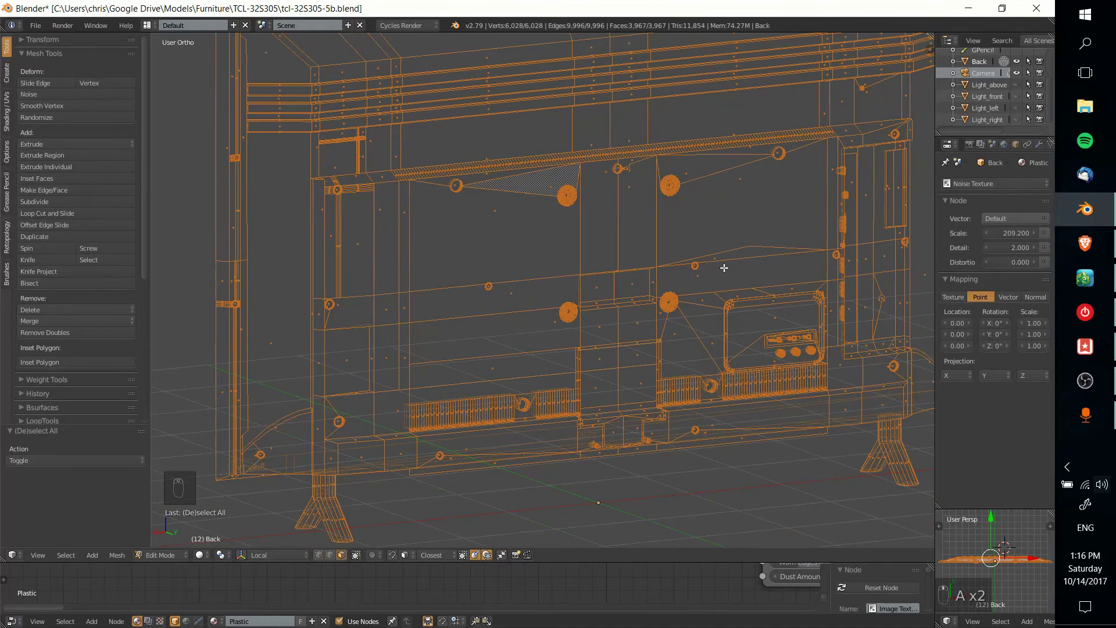
middle_click_drag(715, 256, 680, 241)
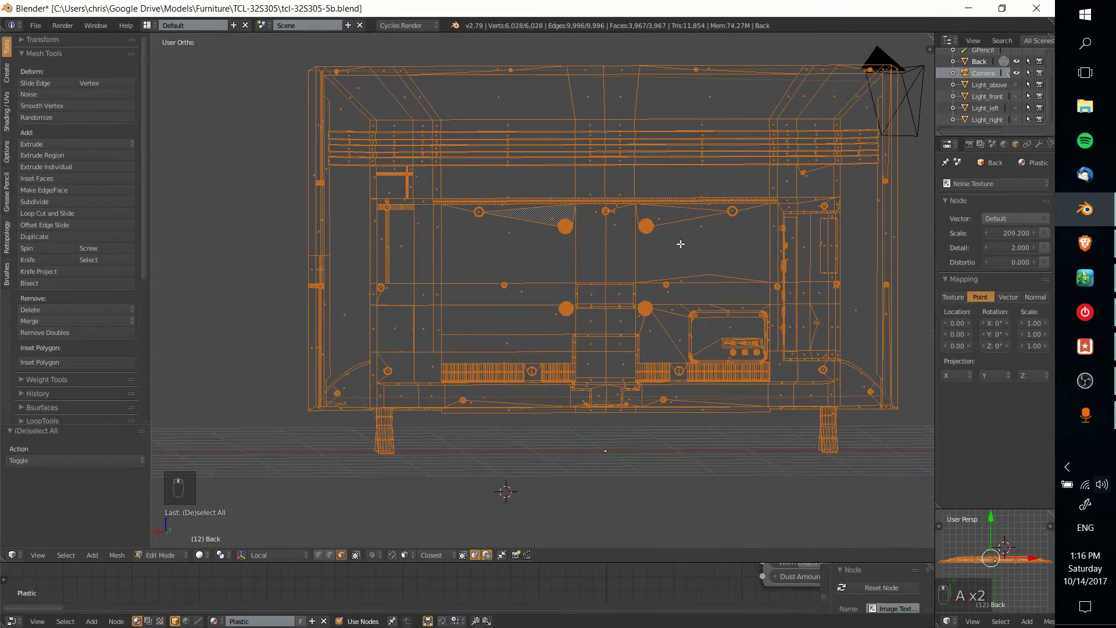
- Clear the selection of the back panel's mesh in Edit Mode
key("Tab")
middle_click_drag(727, 279, 633, 313)
key("Tab")
key("a")
key("a")
key("a")
- Examine the wireframe topology around the upper round mount and the neighbouring keyhole slot below the ribbed strip
scroll(715, 263, "up", 3)
middle_click_drag(715, 264, 602, 250)
scroll(669, 247, "down", 3)
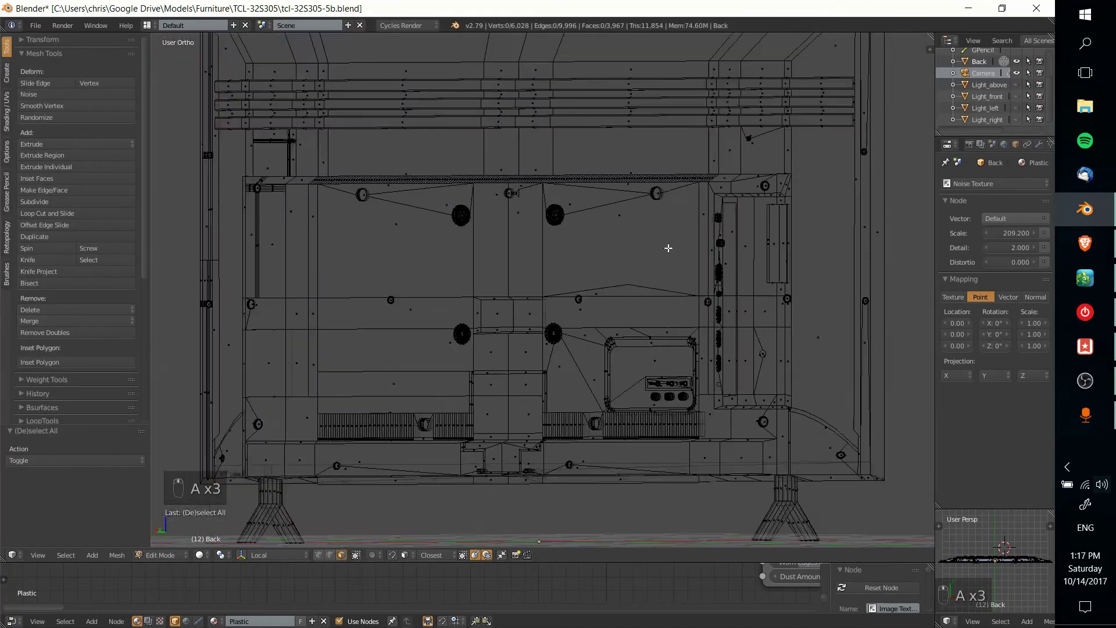
scroll(723, 266, "up", 4)
middle_click_drag(638, 252, 621, 333, "shift")
scroll(588, 267, "up", 4)
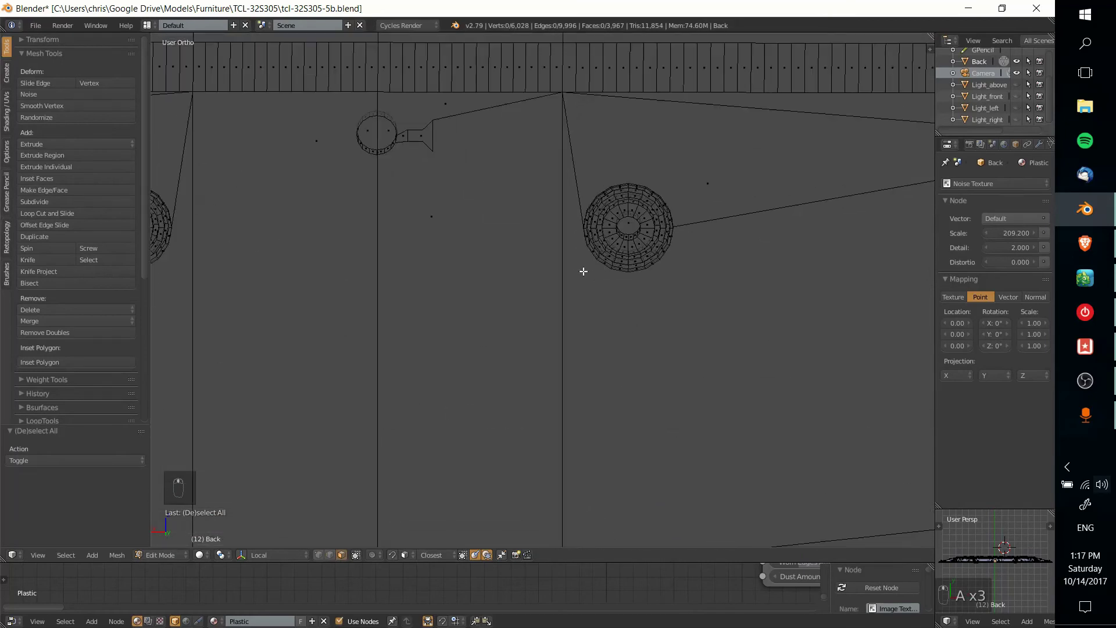
scroll(684, 216, "down", 5)
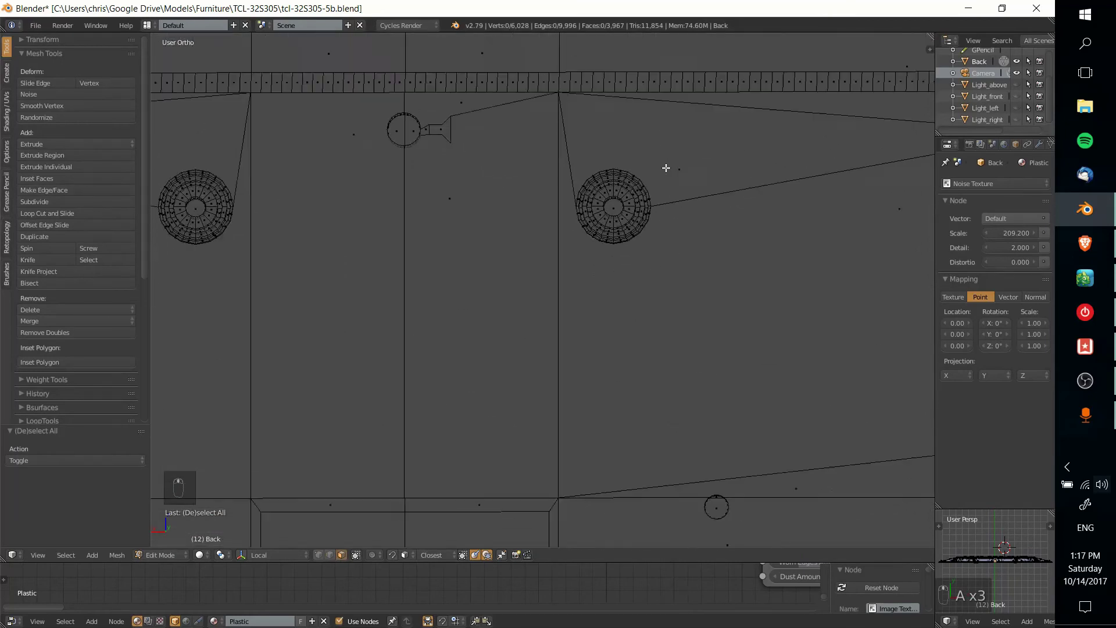
- Examine the long edges linking the upper round mount to the nearby screw hole and the large n-gon face below them
mouse_move(651, 257)
middle_mouse_down()
mouse_move(548, 269)
mouse_move(595, 294)
mouse_move(648, 261)
middle_mouse_up()
middle_click_drag(622, 310, 610, 249, "shift")
scroll(610, 249, "down", 3)
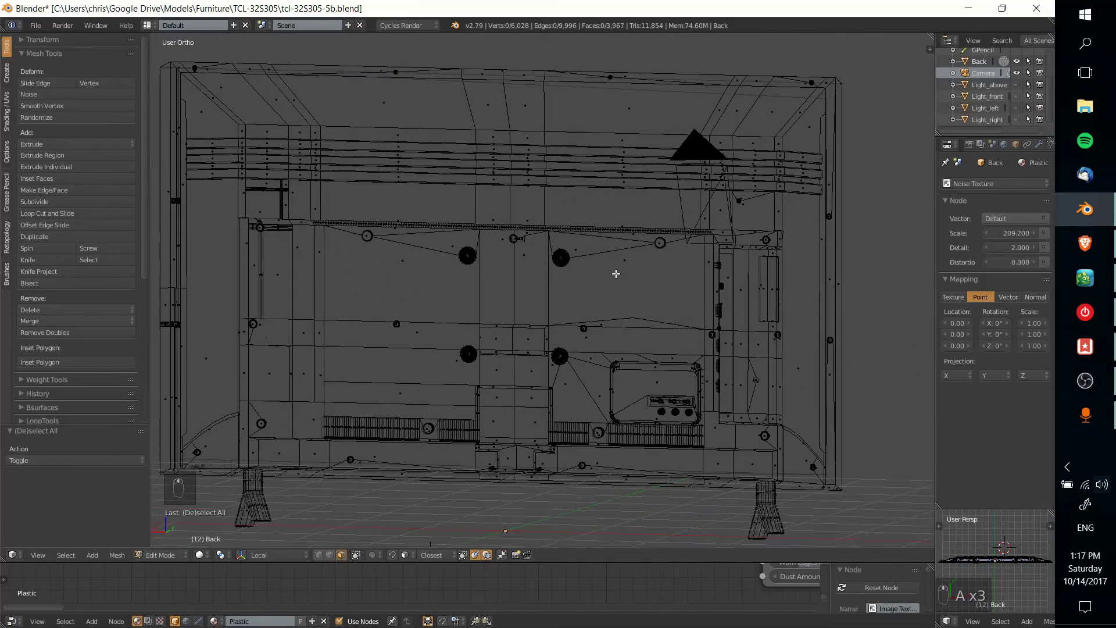
scroll(595, 306, "up", 6)
middle_click_drag(554, 333, 413, 349, "shift")
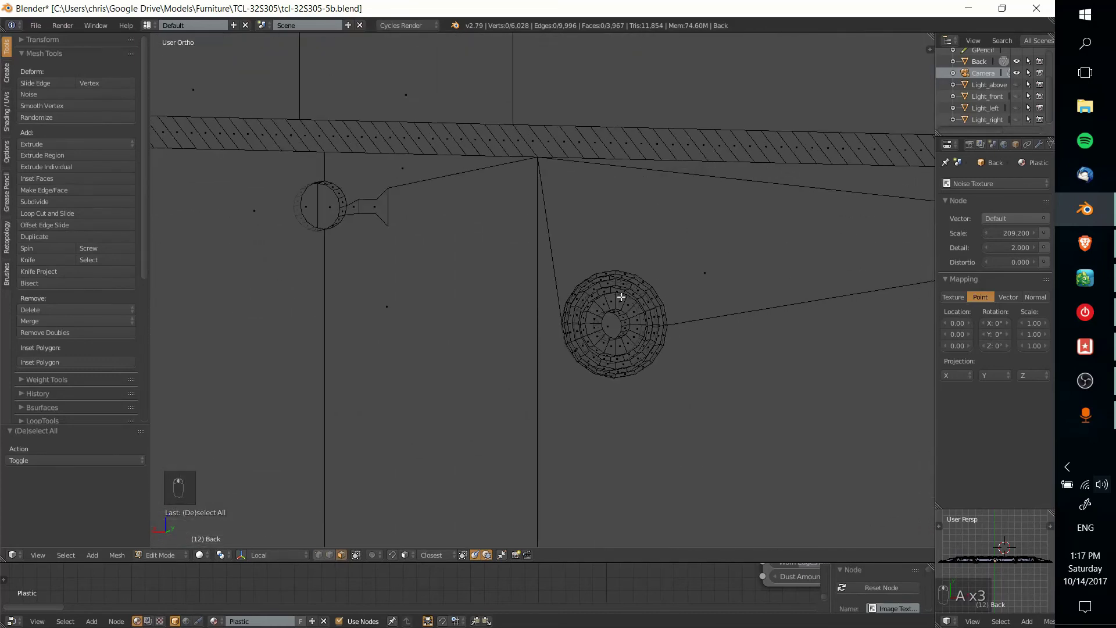
middle_click_drag(696, 289, 605, 263, "shift")
scroll(605, 262, "down", 4)
middle_click_drag(752, 287, 718, 202, "shift")
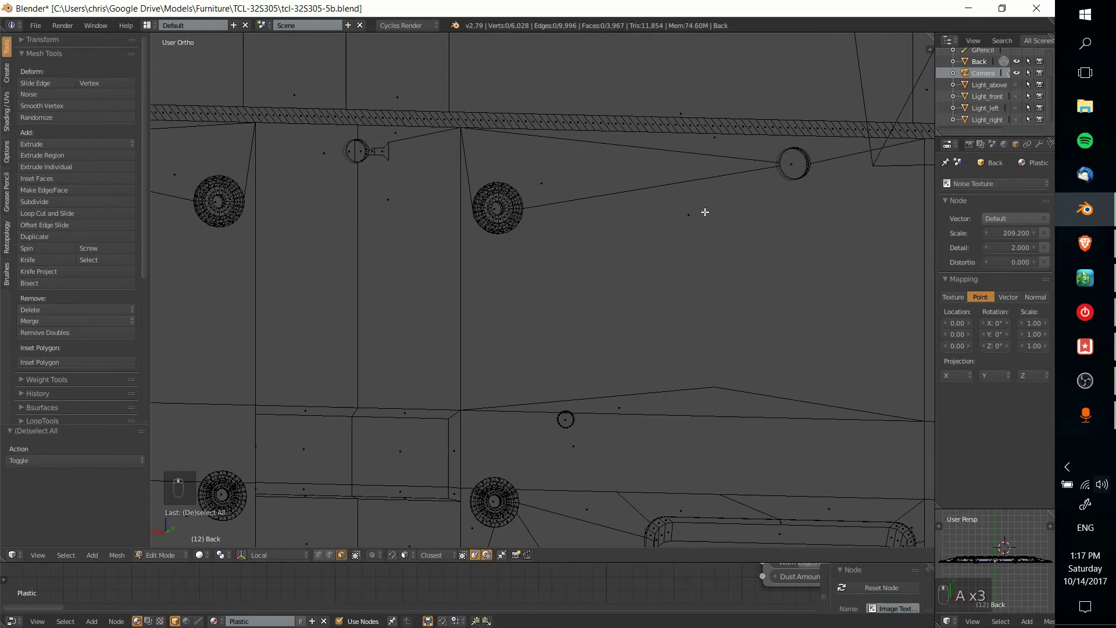
scroll(722, 233, "down", 4)
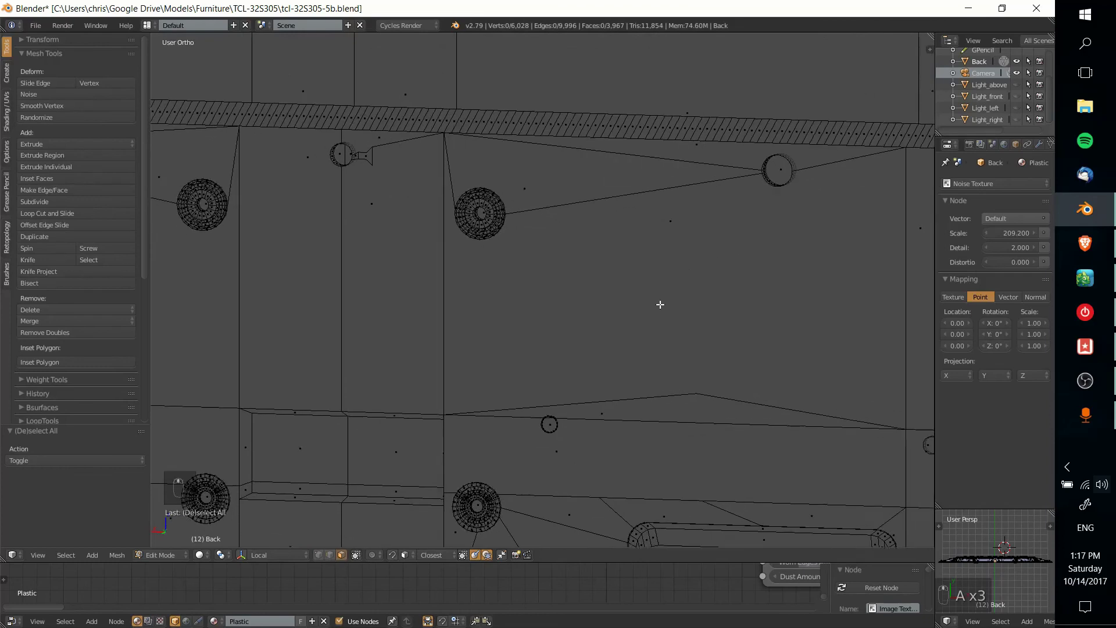